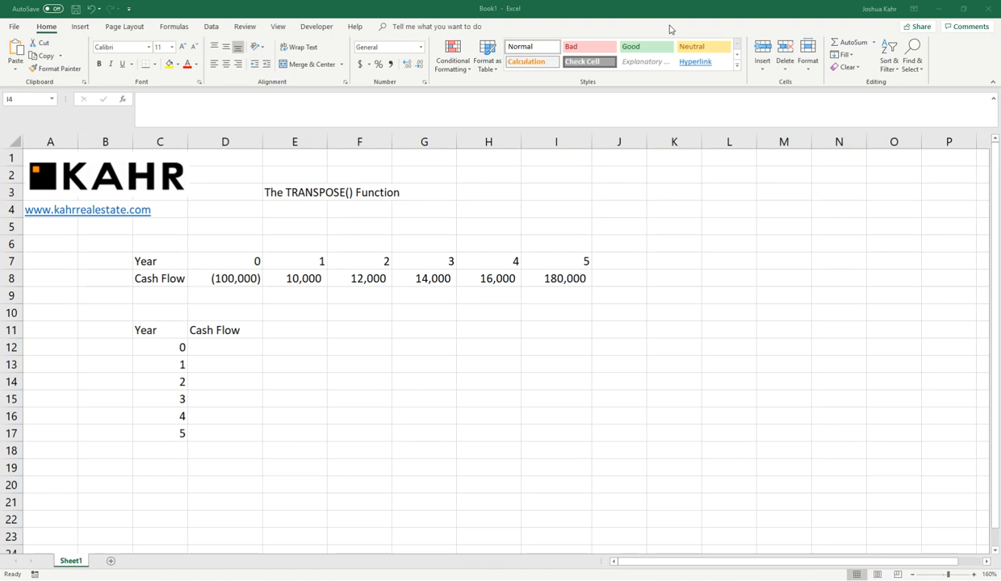
Examine the horizontal Year and Cash Flow data for years 0 to 5 in rows 7 and 8
left_click(166, 258)
key("Right")
key("Right")
key("Right")
key("Right")
key("Right")
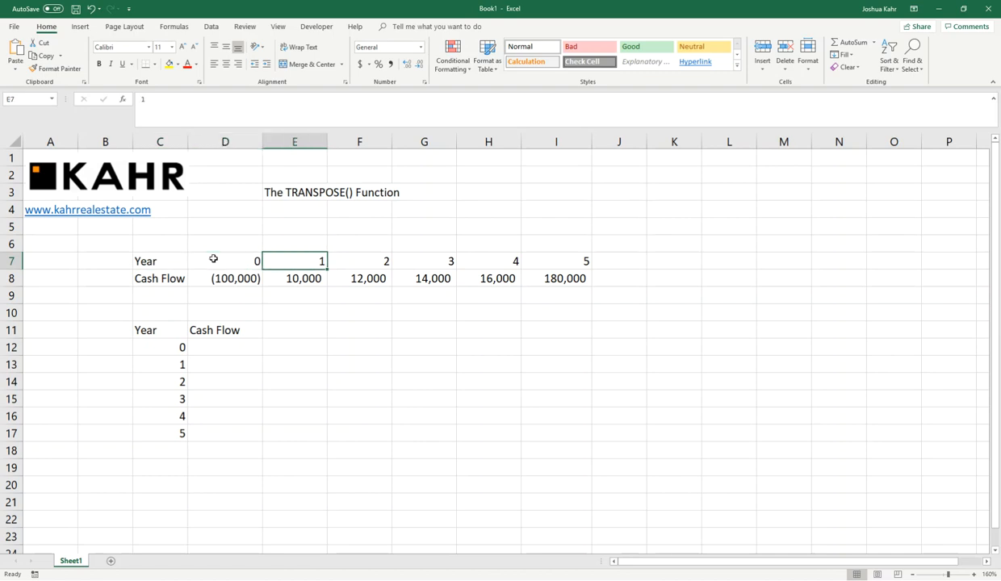
key("Right")
key("Down")
key("Left")
key("Down")
key("Left")
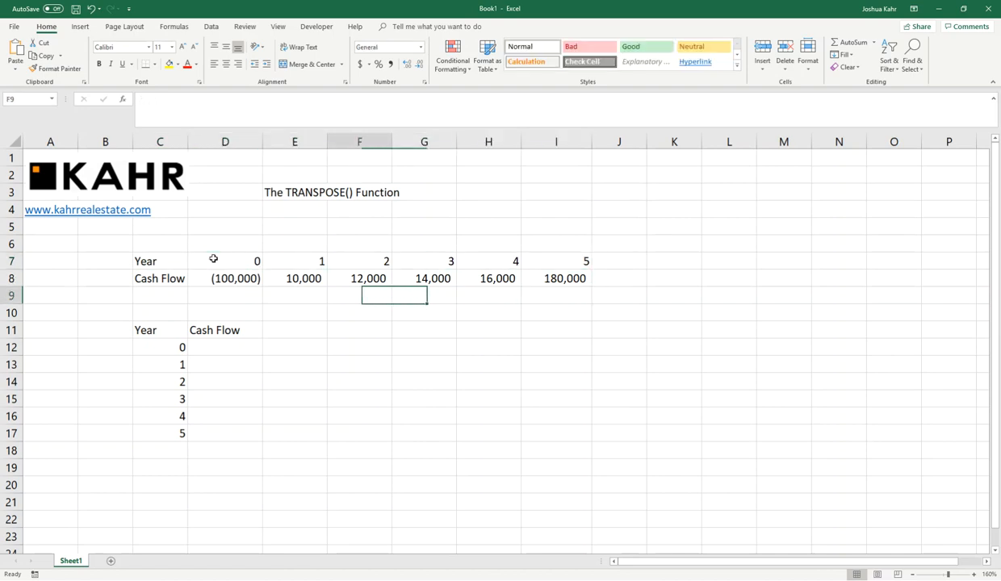
key("Left")
key("Left")
key("Left")
key("Left")
key("Up")
key("Right")
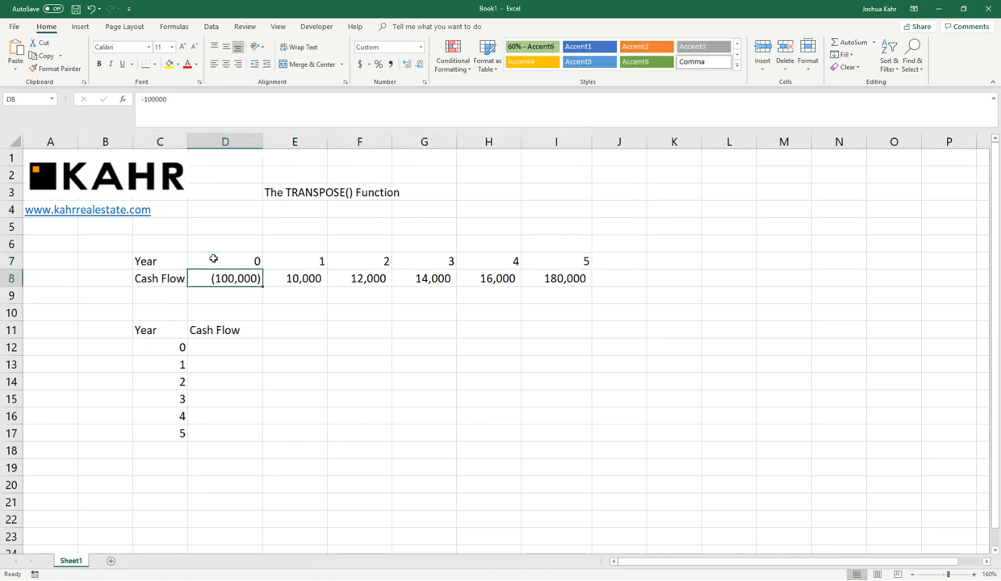
key("Up")
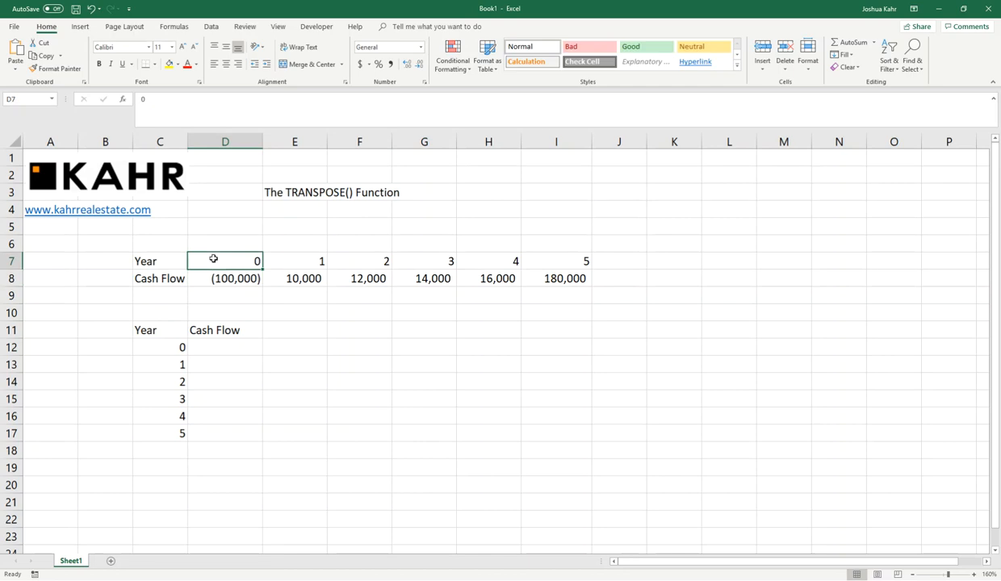
key("shift+Down")
key("shift+Right")
key("shift+Right")
key("shift+Right")
key("shift+Right")
key("shift+Right")
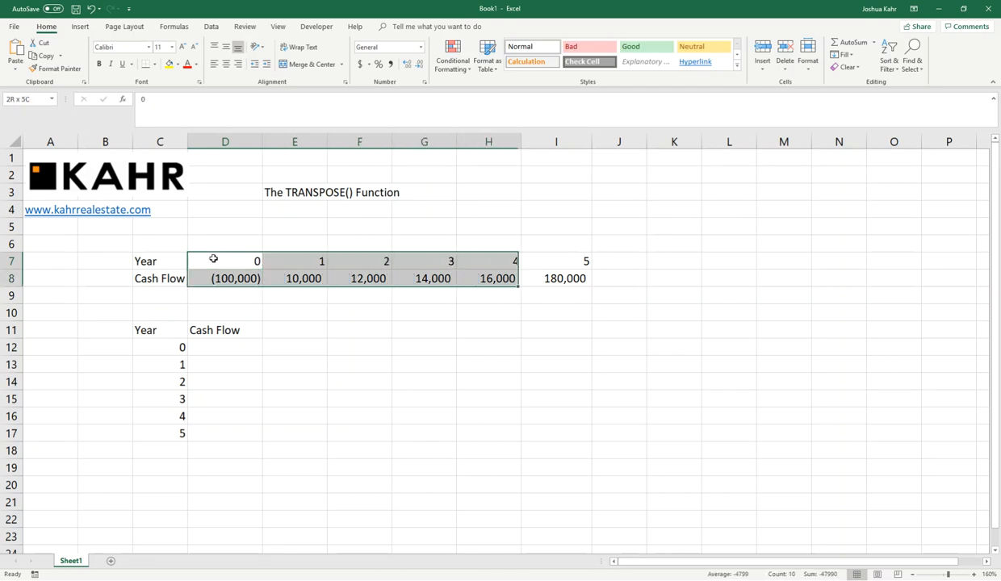
Examine the empty vertical Cash Flow column in D11:D17 that should receive the row's values
key("Down")
key("Down")
key("Down")
key("Down")
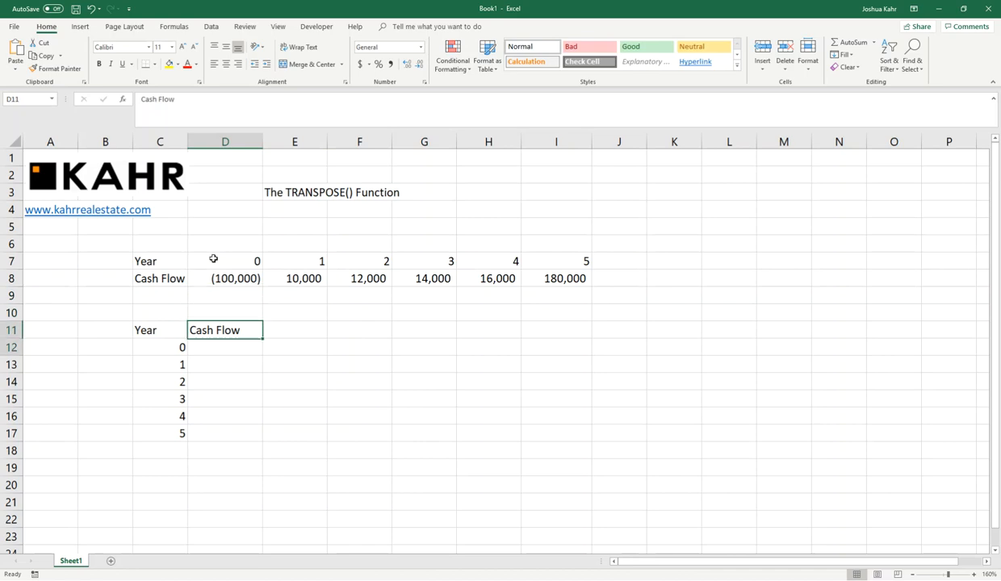
key("shift+Down")
key("shift+Down")
key("shift+Down")
key("shift+Down")
key("shift+Down")
key("shift+Down")
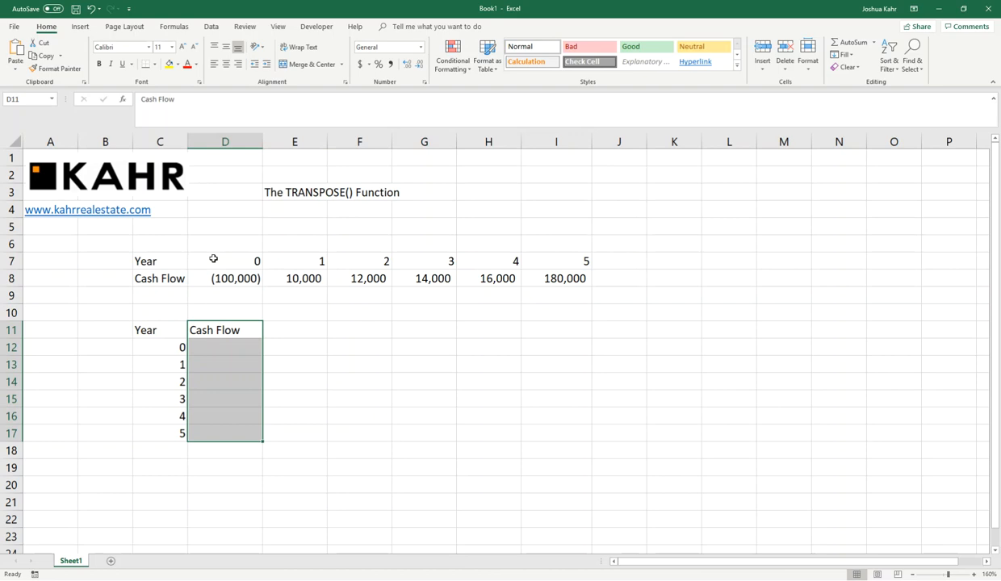
Copy the horizontal cash flow values in D8:I8
key("Down")
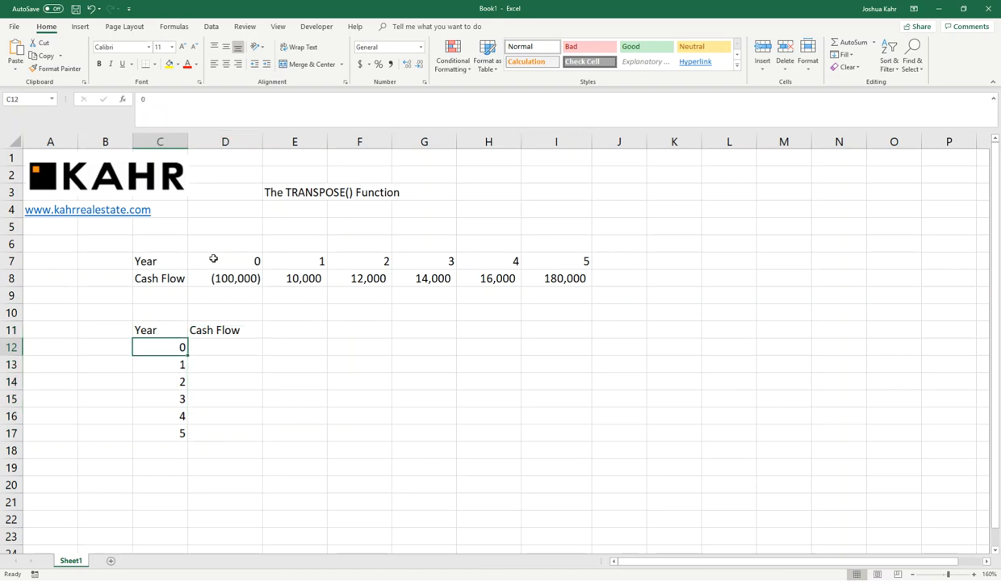
key("Up")
key("Up")
key("Up")
key("Up")
key("shift+Right")
key("shift+Right")
key("shift+Right")
key("shift+Right")
key("shift+Right")
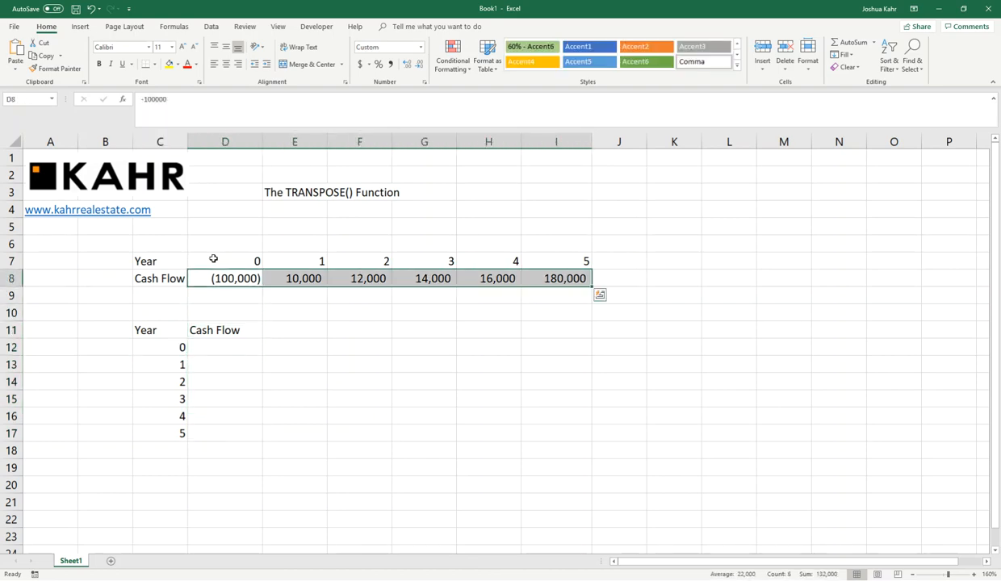
key("ctrl+c")
Paste the copied cash flows vertically from D12 using Paste Special with the Transpose option
key("Down")
key("Down")
key("Down")
key("Down")
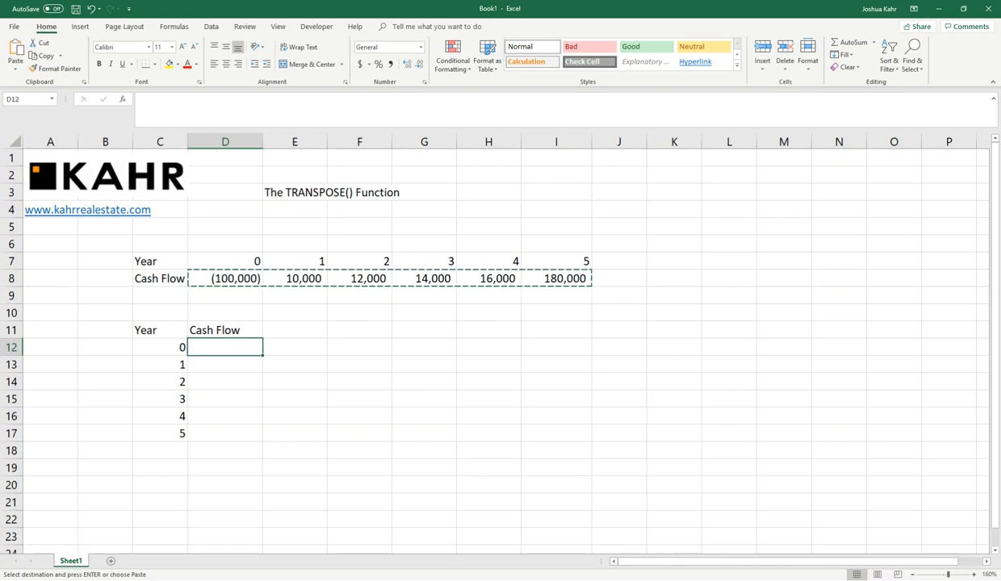
left_click(15, 69)
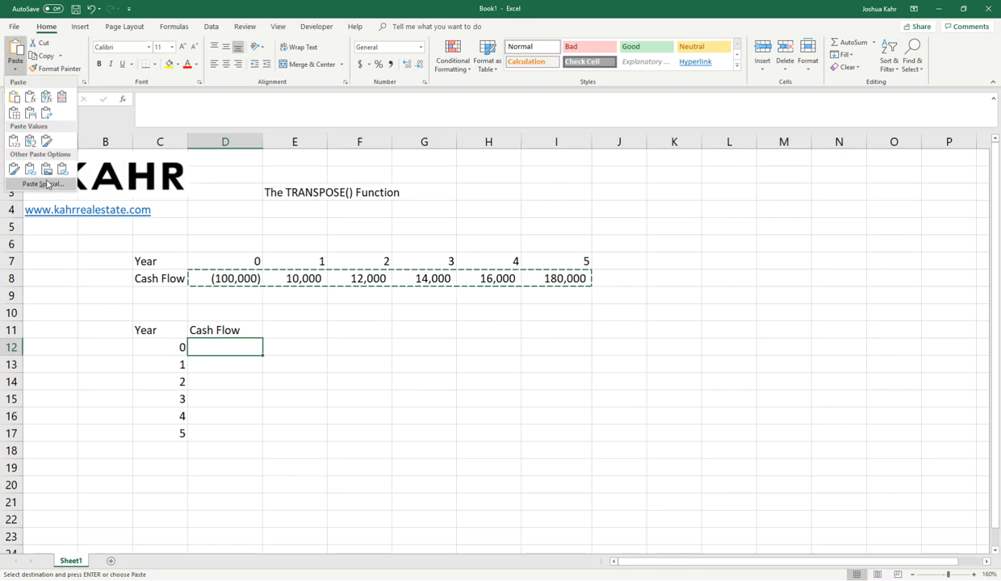
left_click(46, 184)
left_click(475, 330)
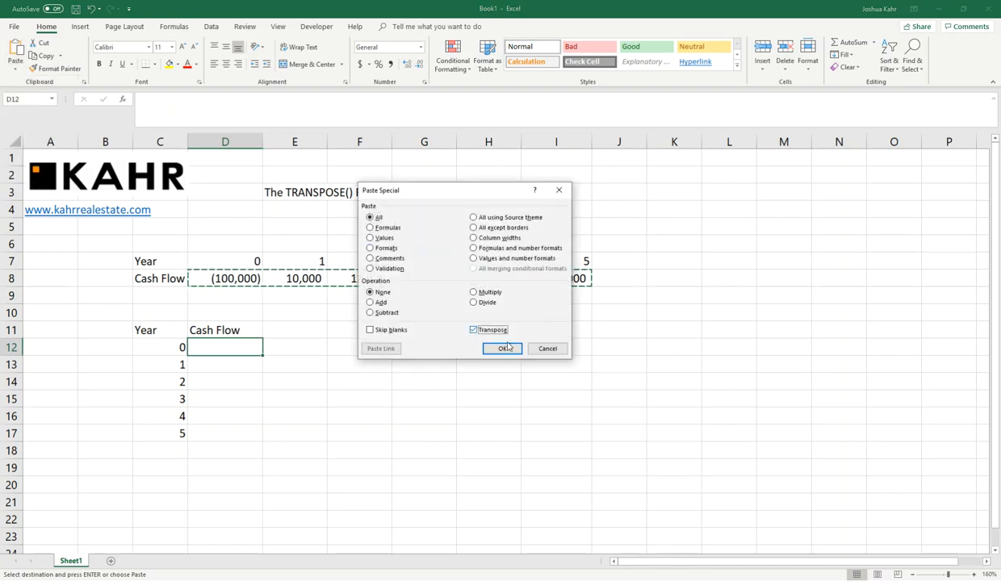
left_click(502, 348)
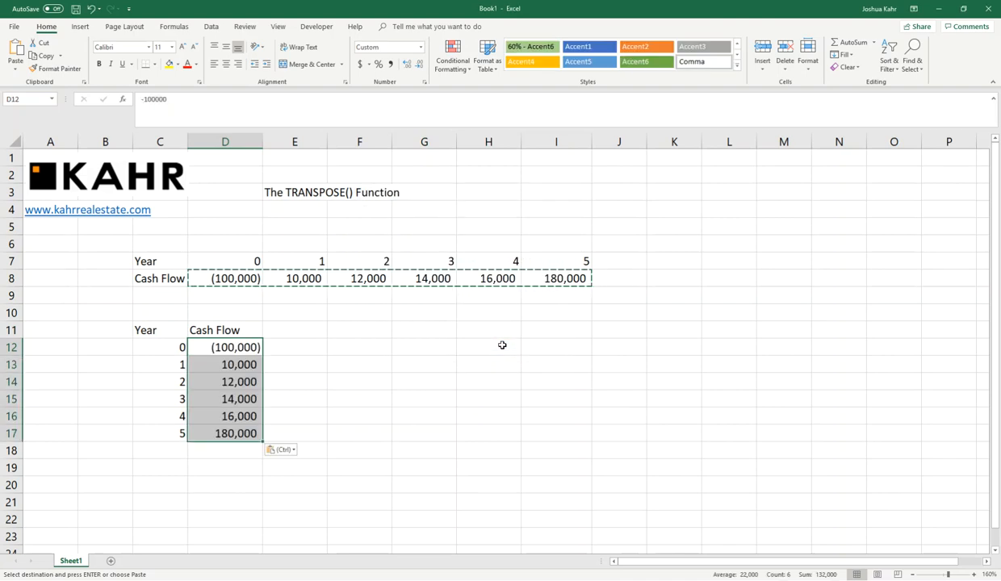
Set the Year 1 cash flow in cell E8 to 11000
key("Up")
key("Up")
key("Up")
key("Up")
key("Right")
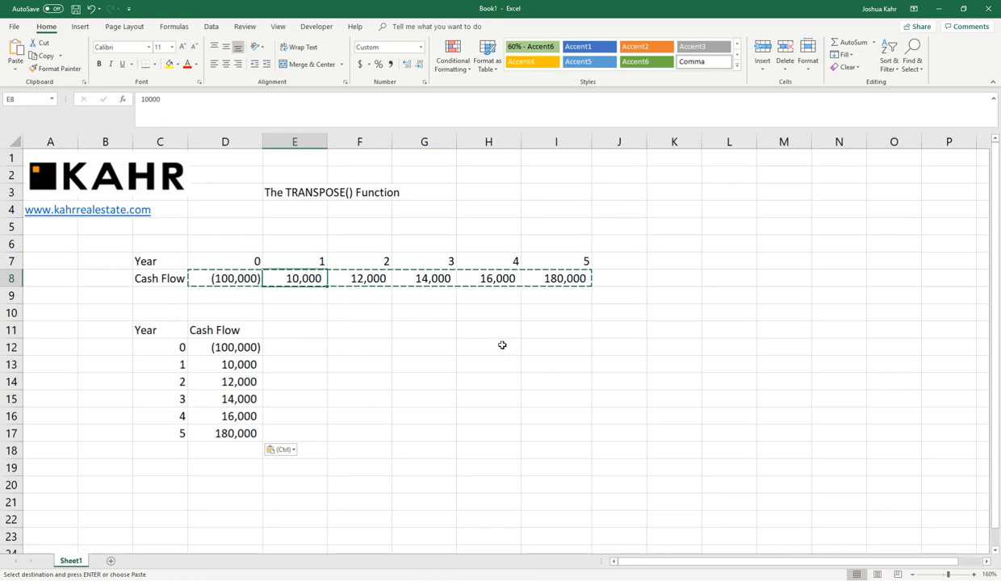
type("11000")
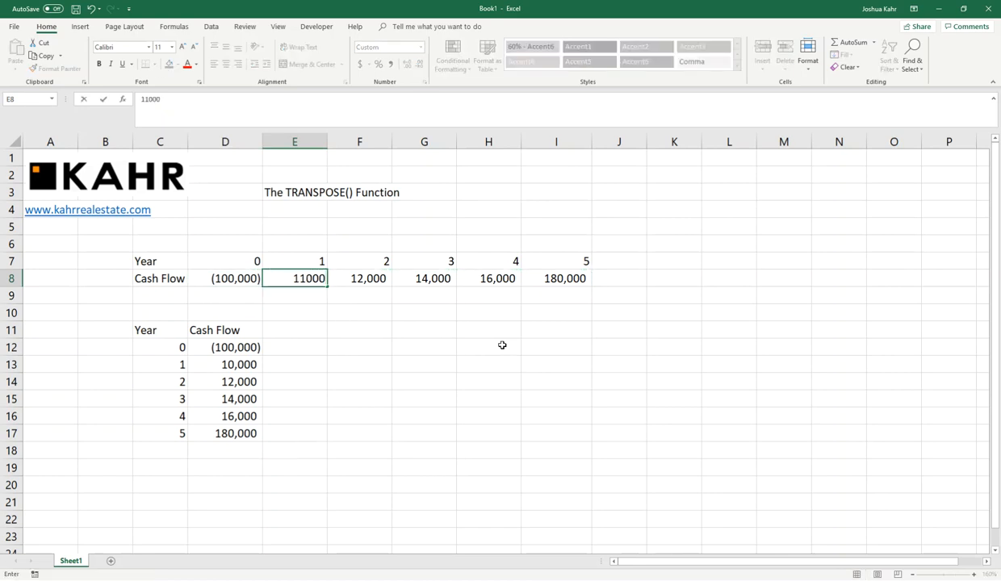
key("Return")
Compare the pasted Year 1 cash flow in D13 with the changed source value in E8
key("Down")
key("Down")
key("Down")
key("Down")
key("shift+Left")
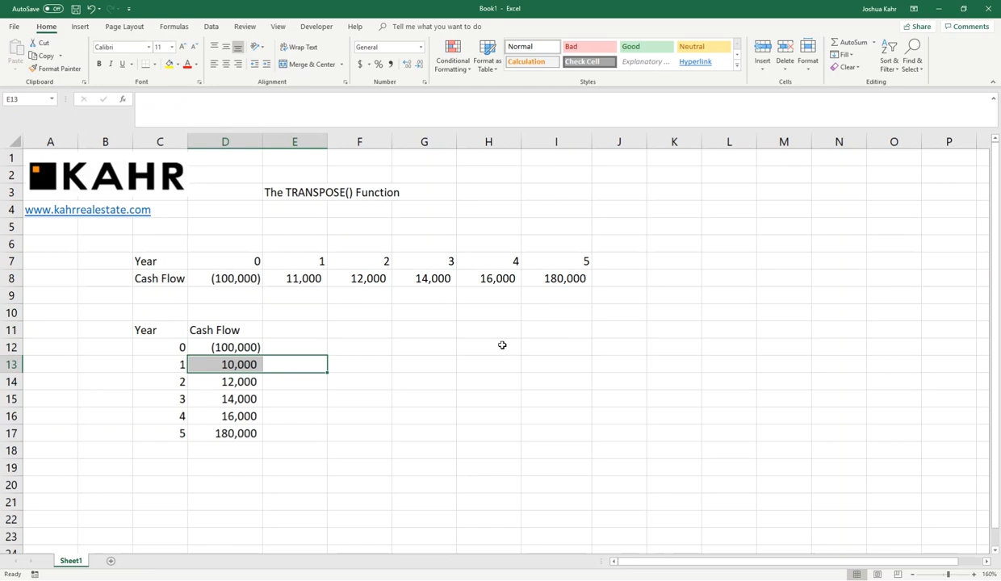
key("Up")
key("Up")
key("Up")
key("Up")
key("Up")
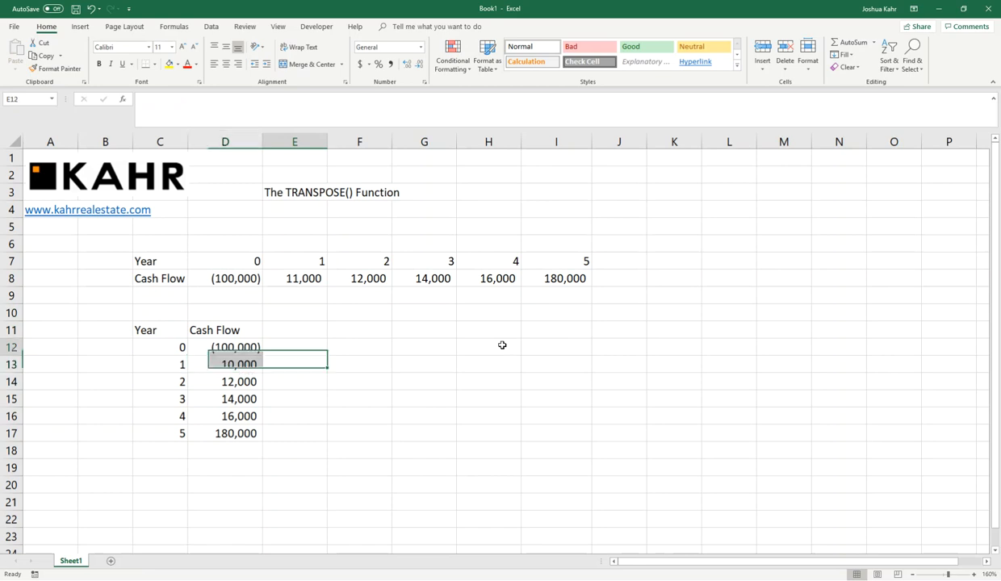
key("Down")
key("Down")
key("Down")
key("Down")
key("Down")
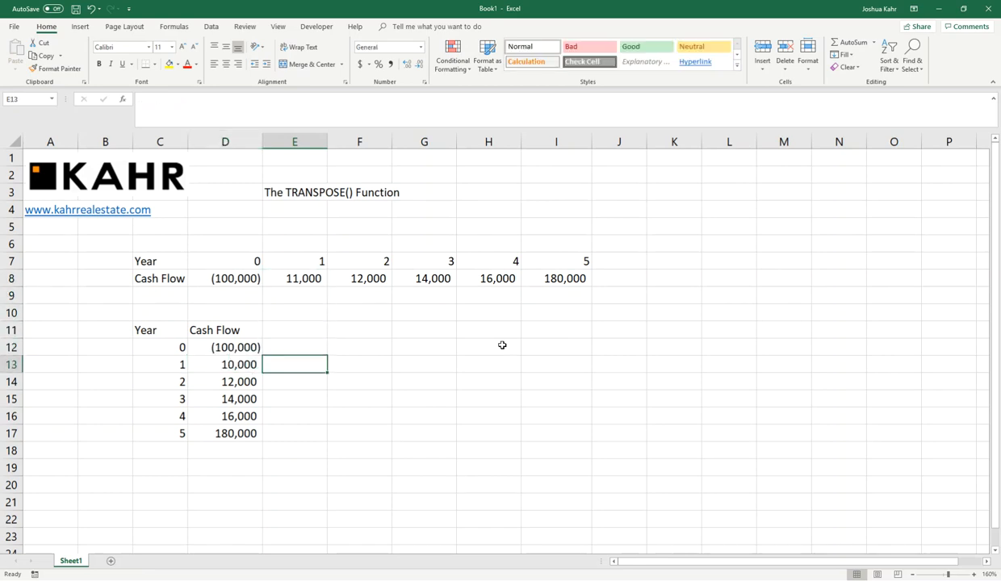
Set the Year 1 cash flow in cell E8 back to 10000
key("Left")
key("Up")
key("Up")
key("Up")
key("Up")
key("Up")
key("Right")
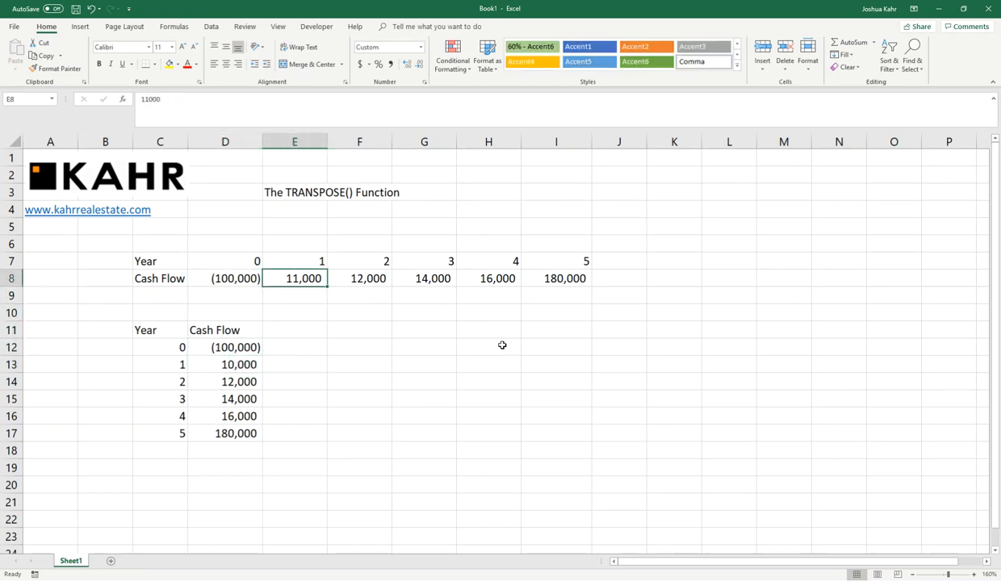
type("10000")
key("Return")
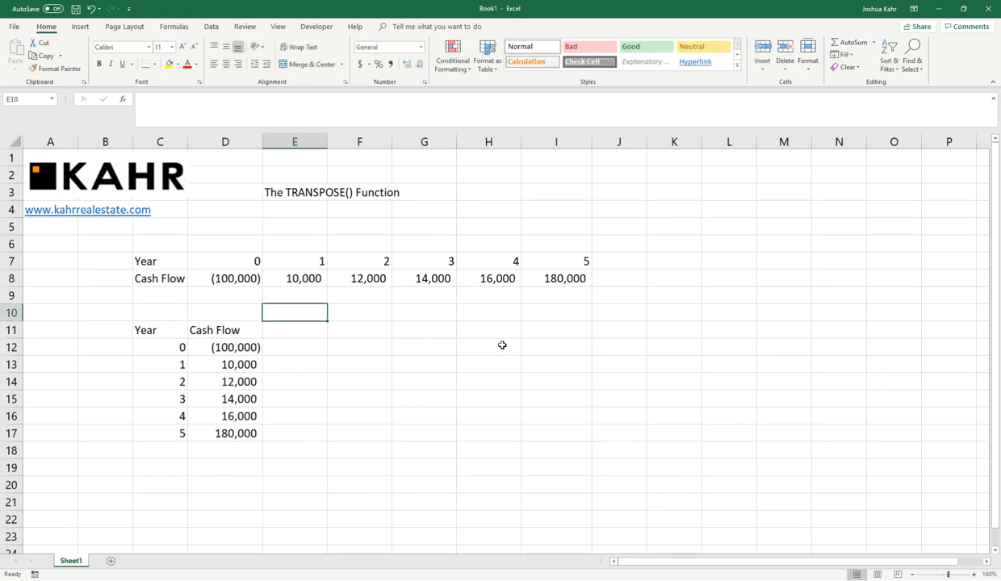
Clear the pasted cash flow values from D12:D17
key("Down")
key("Down")
key("Down")
key("Left")
key("shift+Down")
key("shift+Down")
key("shift+Down")
key("shift+Down")
key("shift+Down")
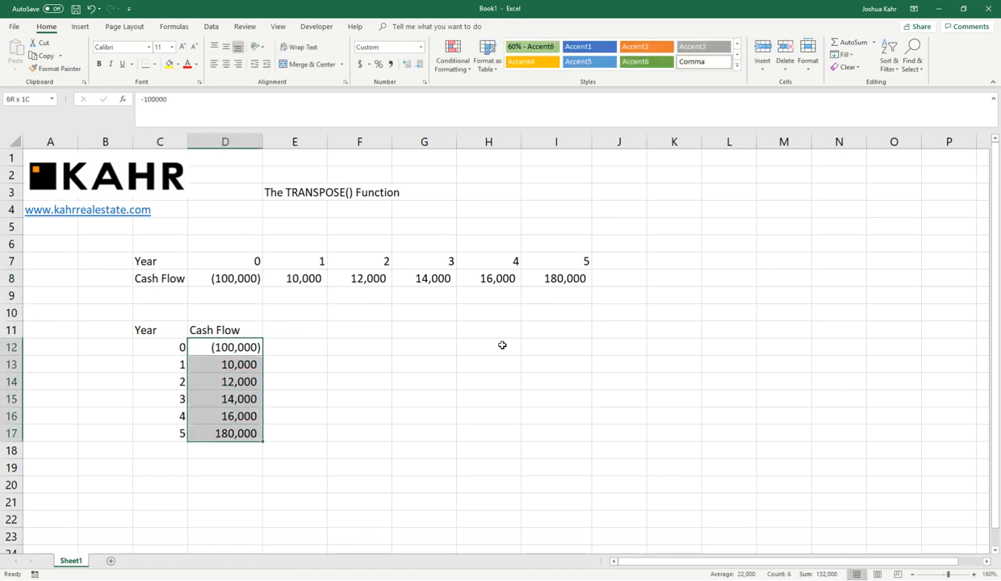
key("Delete")
key("Up")
key("Up")
key("Up")
key("Up")
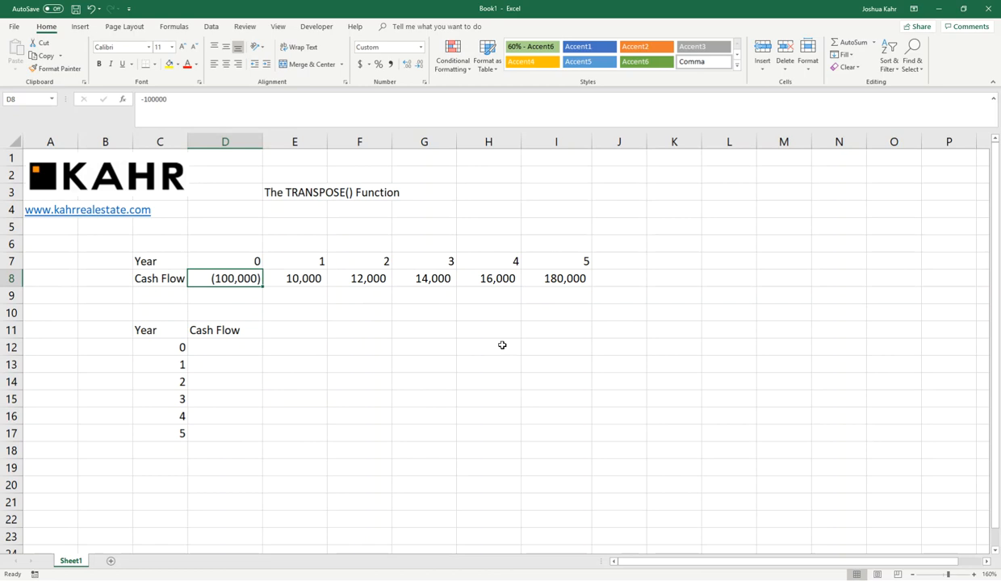
key("shift+Right")
key("shift+Right")
key("shift+Right")
key("shift+Right")
key("shift+Right")
key("ctrl+c")
key("Down")
key("Down")
key("Down")
key("Down")
key("Down")
left_click(16, 65)
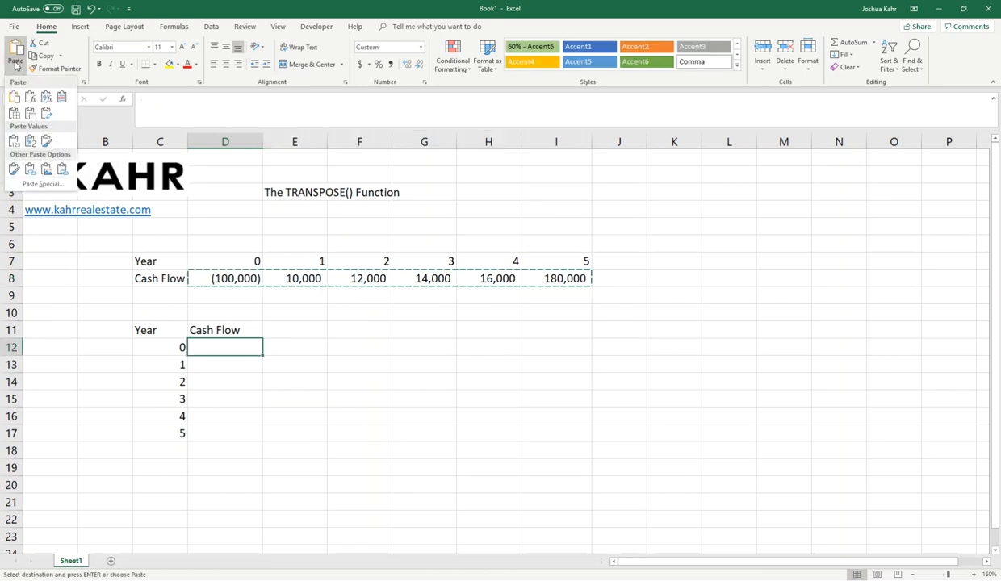
left_click(42, 184)
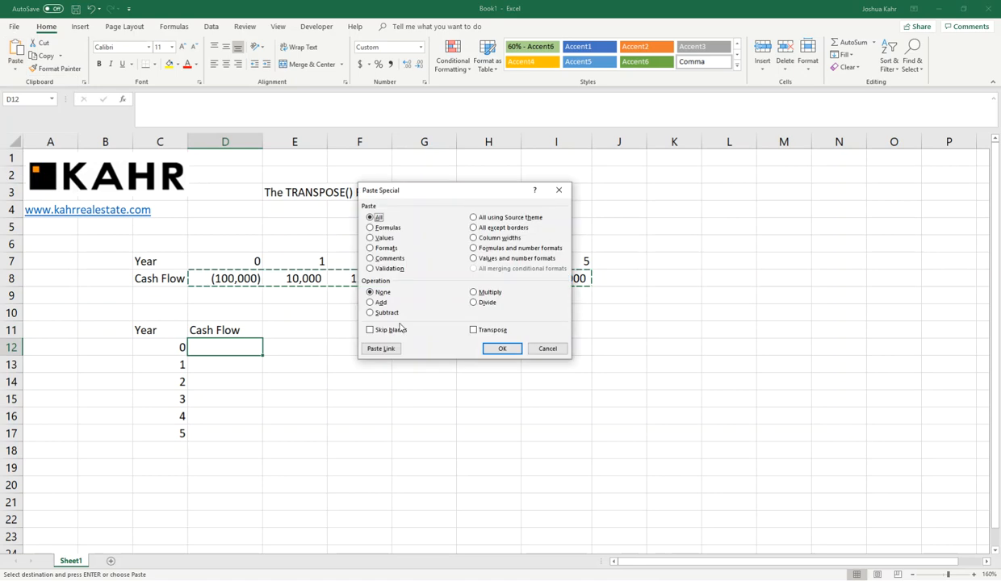
left_click(475, 330)
left_click(499, 334)
left_click(499, 334)
left_click(499, 333)
left_click(546, 348)
left_click(362, 332)
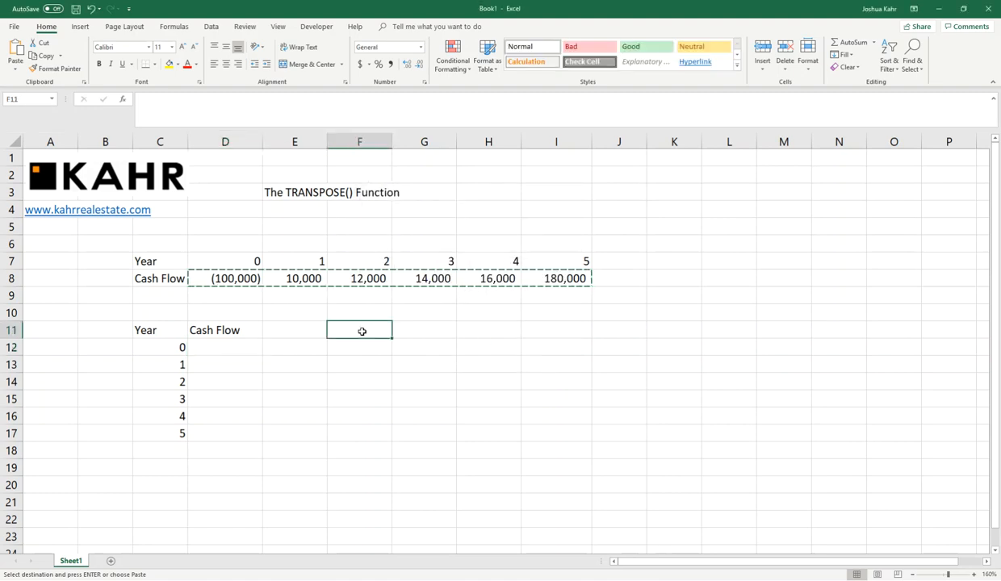
key("Up")
key("Up")
key("Left")
key("Left")
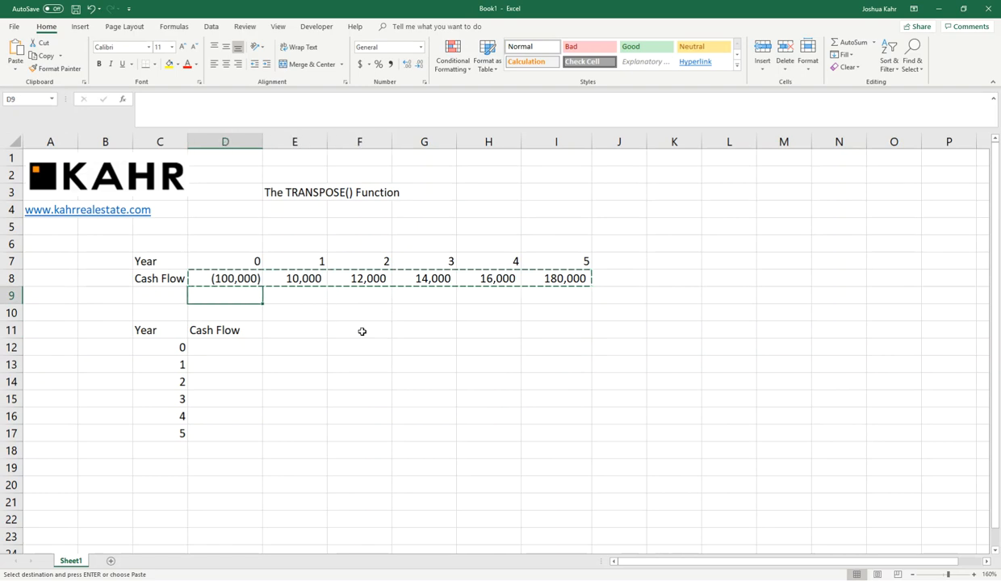
key("Up")
key("Escape")
Enter =TRANSPOSE(D8:I8) as an array formula across the vertical Cash Flow range D12:D17
key("Down")
key("Down")
key("Down")
key("Down")
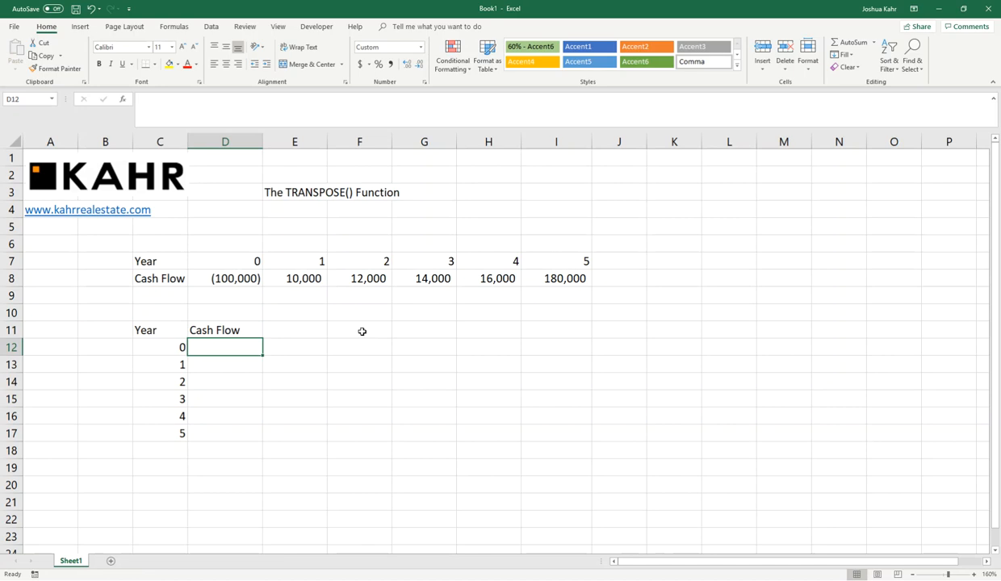
key("shift+Down")
key("shift+Down")
key("shift+Down")
key("shift+Down")
key("shift+Down")
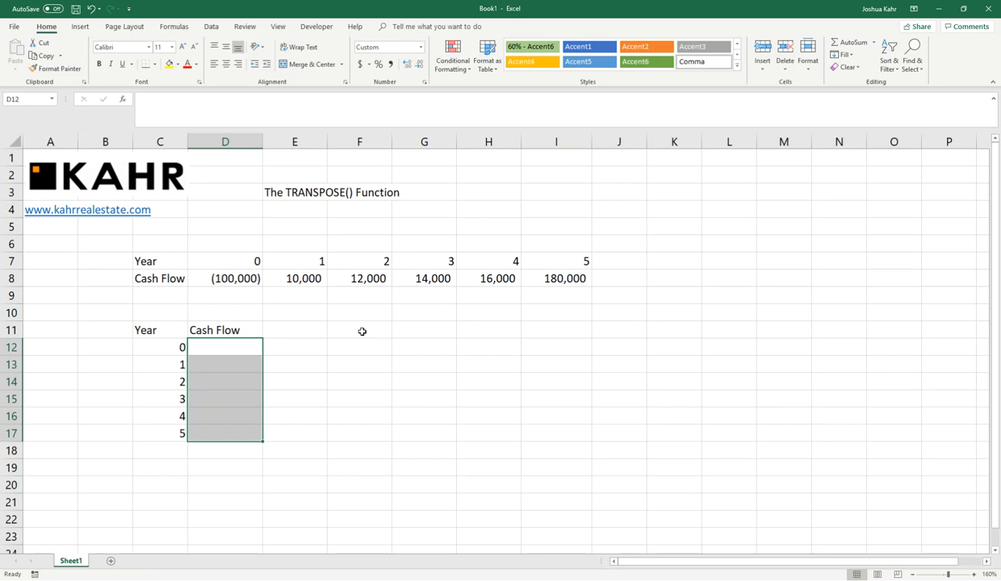
type("=transpose")
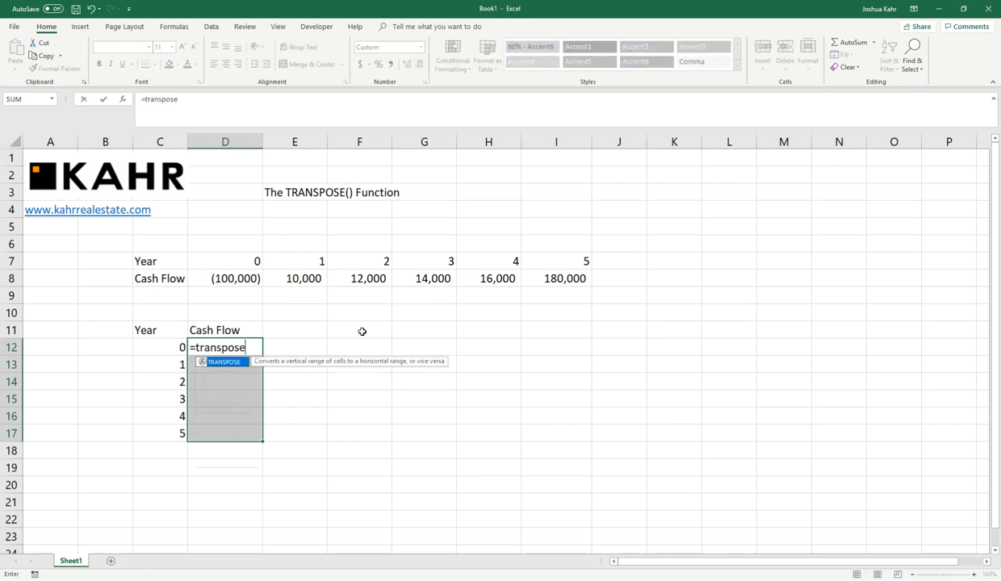
type("(")
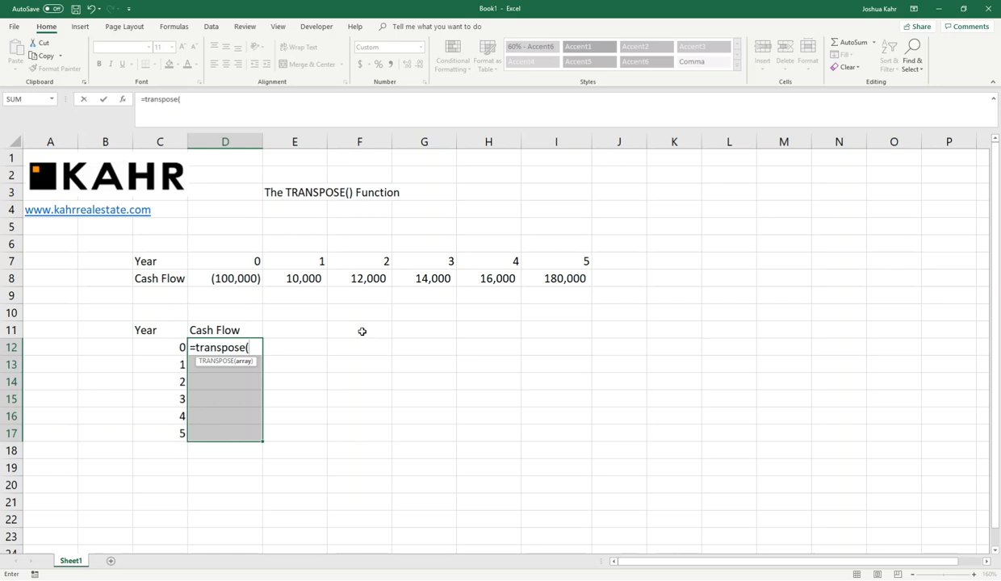
left_click_drag(214, 278, 529, 279)
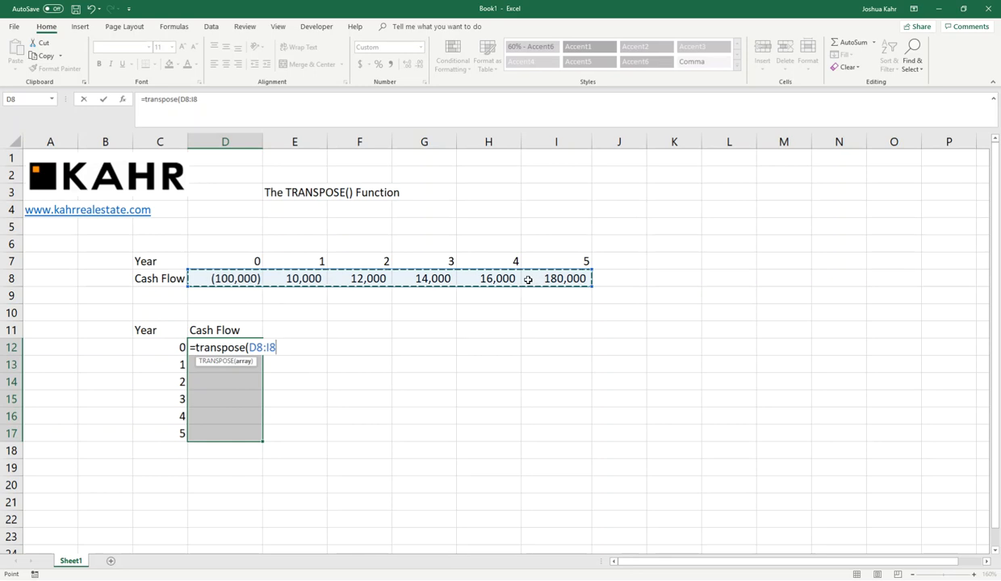
type(")")
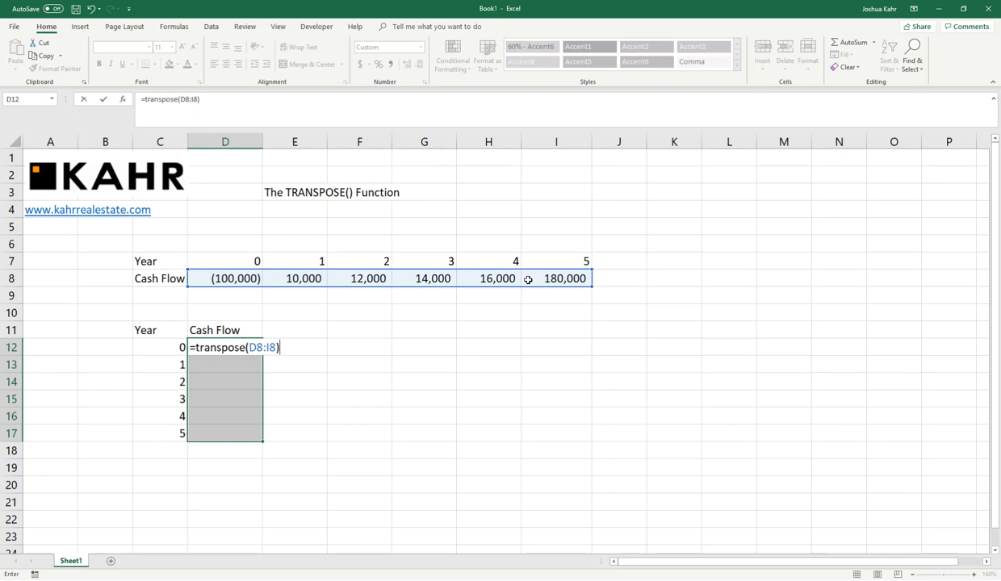
key("ctrl+shift+Return")
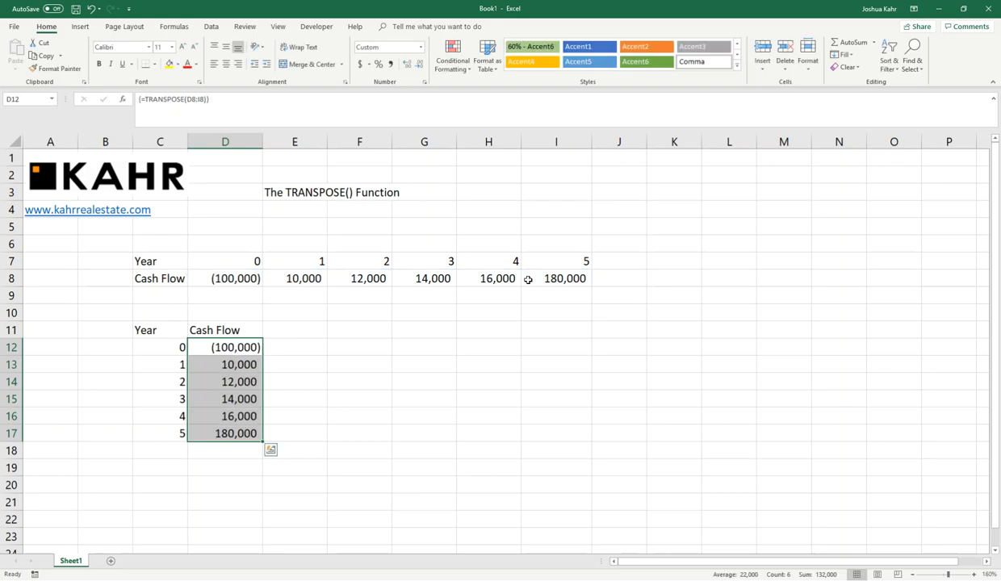
Clear the transposed cash flows from D12:D17 and select the empty range again
key("Delete")
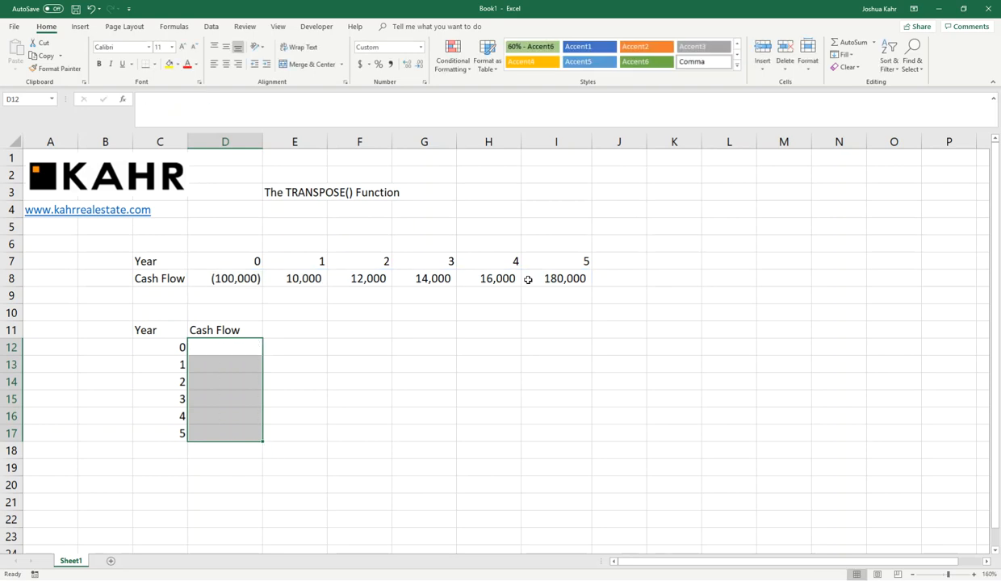
key("shift+Up")
key("shift+Up")
key("shift+Up")
key("shift+Up")
key("shift+Up")
key("shift+Down")
key("shift+Down")
key("shift+Down")
key("shift+Down")
key("shift+Down")
Enter =transpose(D8:I8) as an array formula across the selected range D12:D17
type("=transpois")
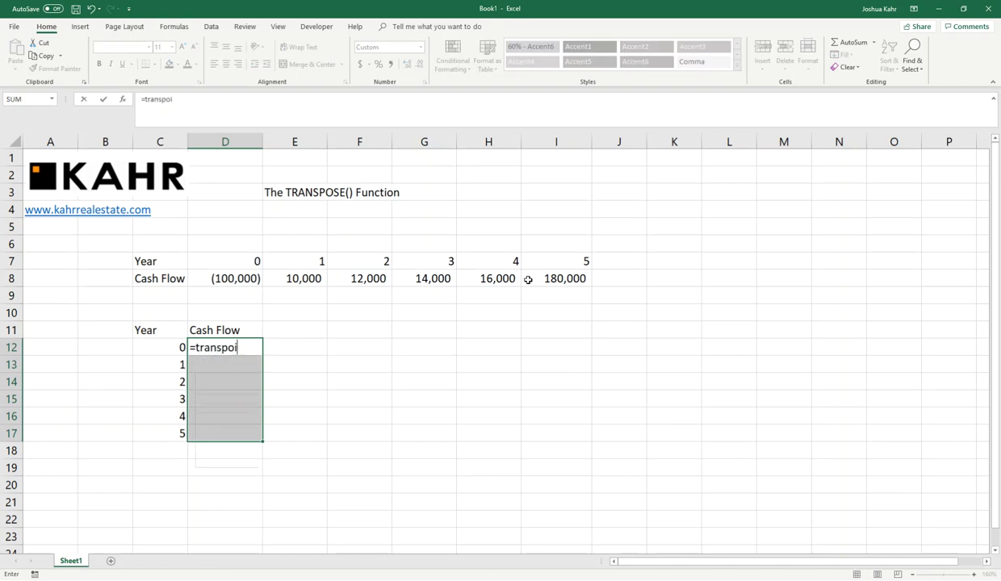
key("BackSpace")
key("BackSpace")
type("se(")
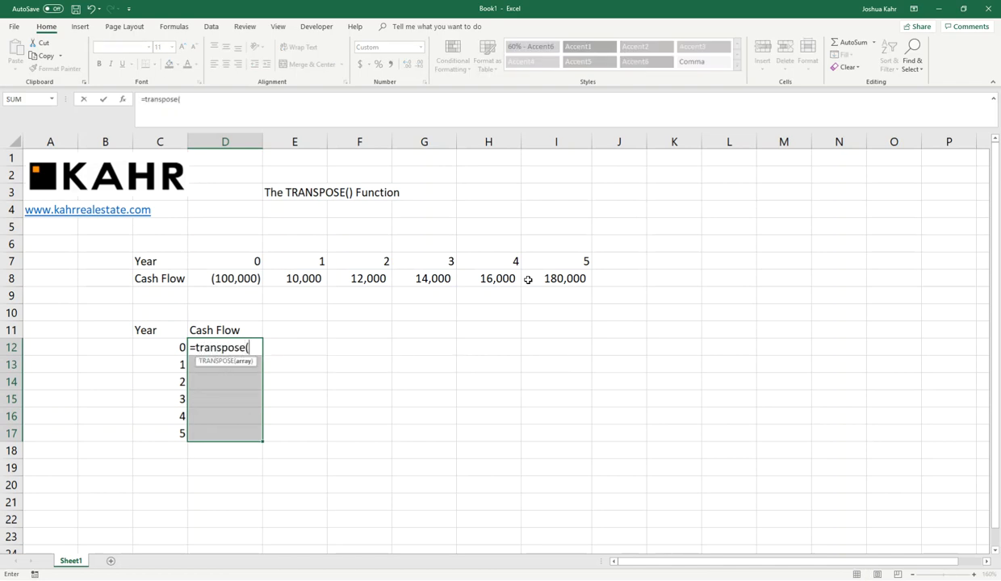
key("Up")
key("Up")
key("Up")
key("Up")
key("shift+Right")
key("shift+Right")
key("shift+Right")
key("shift+Right")
key("shift+Right")
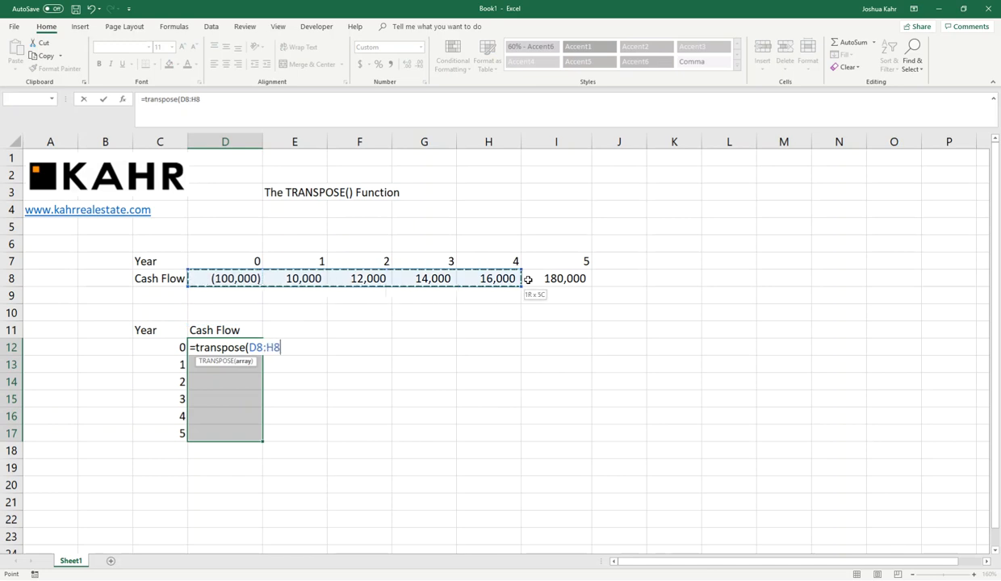
type(")")
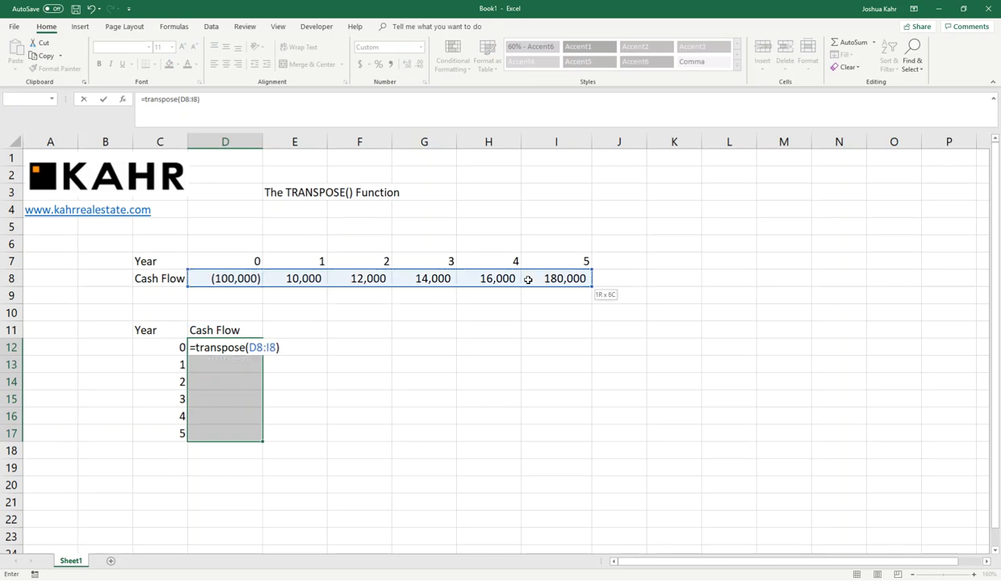
key("ctrl+shift+Return")
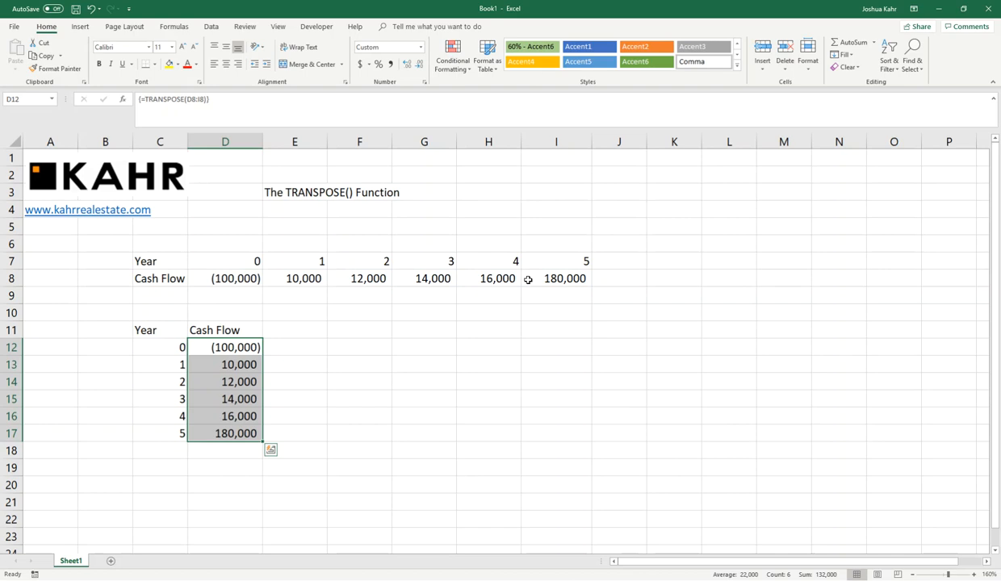
key("Right")
key("Left")
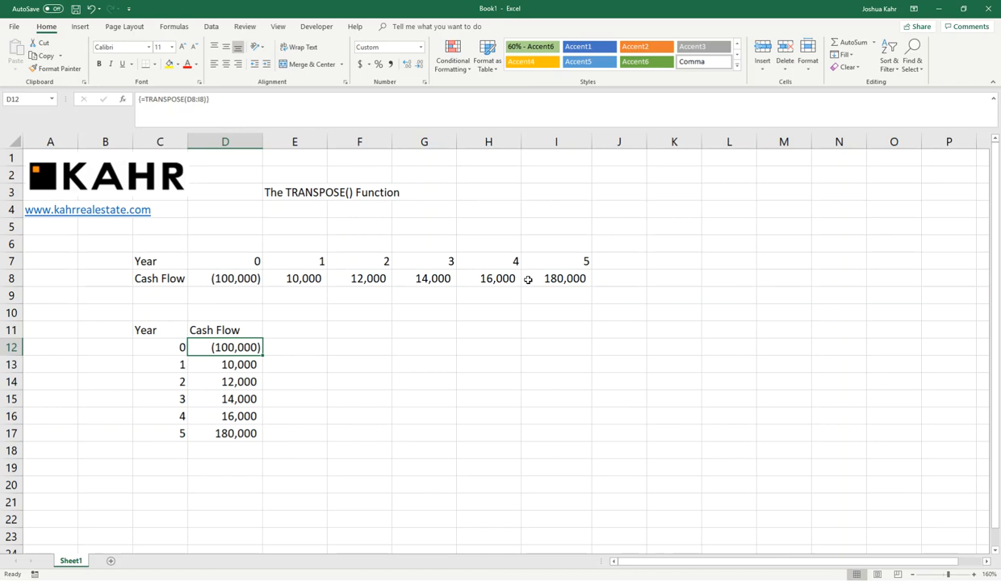
Clear the transposed values from the Cash Flow column and extend the selection to the larger range D12:D19
key("shift+Down")
key("shift+Down")
key("shift+Down")
key("shift+Down")
key("shift+Down")
key("shift+Down")
key("ctrl+c")
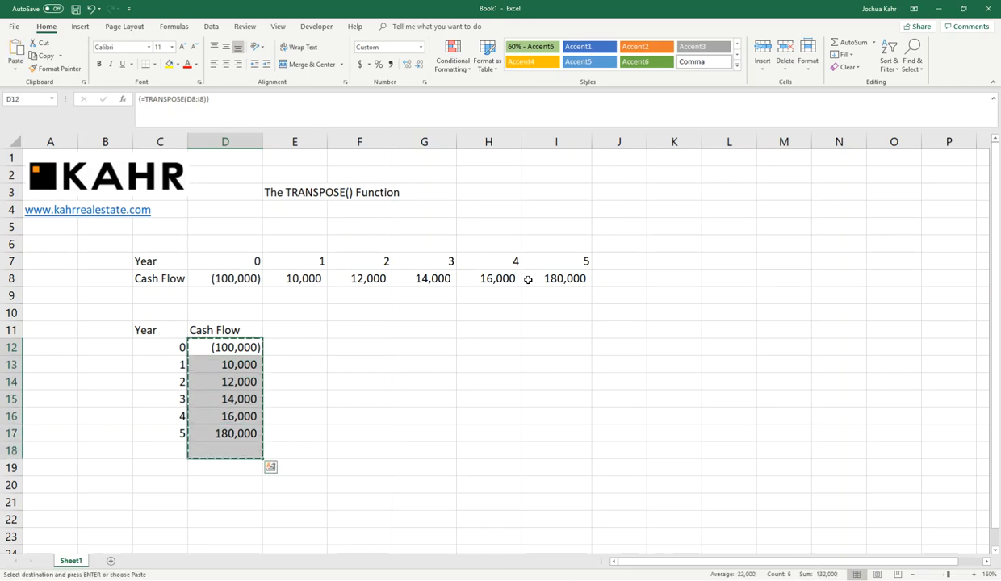
key("Delete")
key("shift+Down")
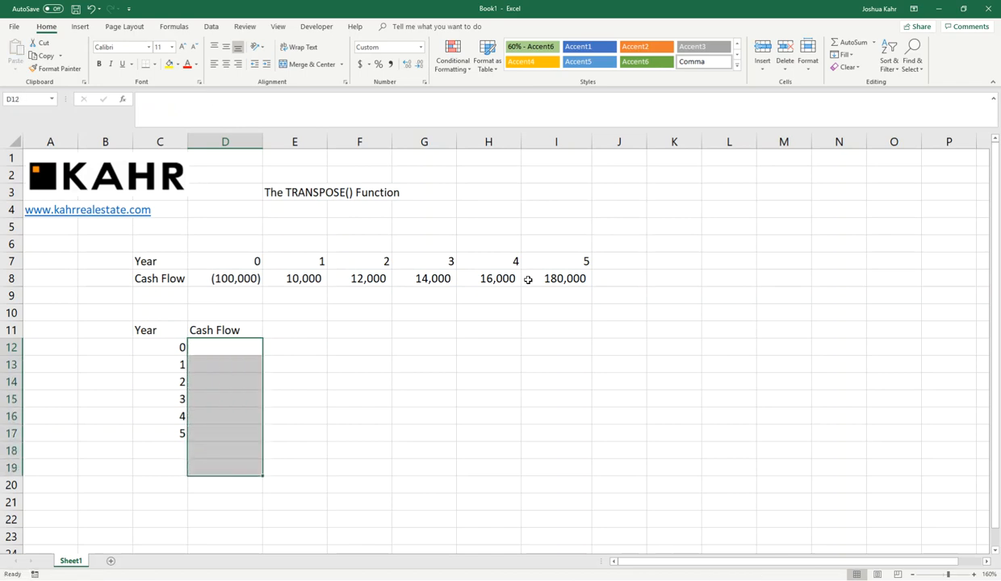
Enter =transpose(D8:I8) as an array formula across the oversized range D12:D19
type("=transpos")
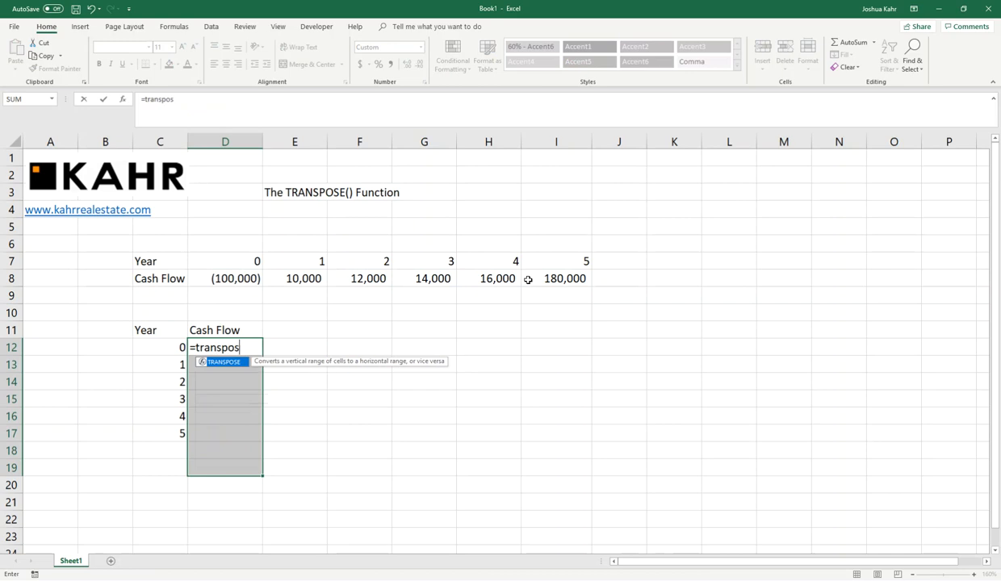
type("e(")
key("Up")
key("Up")
key("Up")
key("Up")
key("shift+Right")
key("shift+Right")
key("shift+Right")
key("shift+Right")
key("shift+Right")
type(")")
key("ctrl+shift+Return")
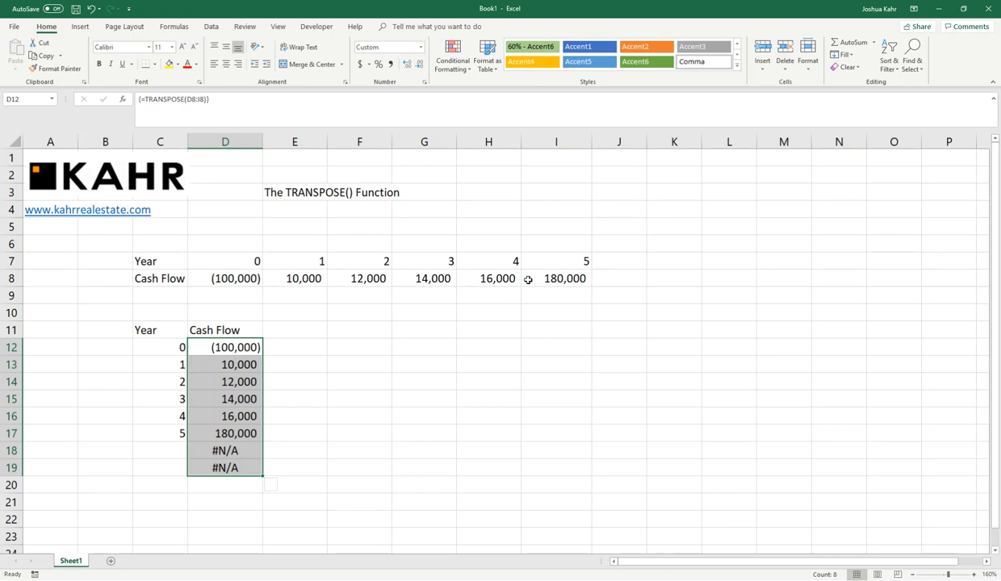
key("ctrl+q")
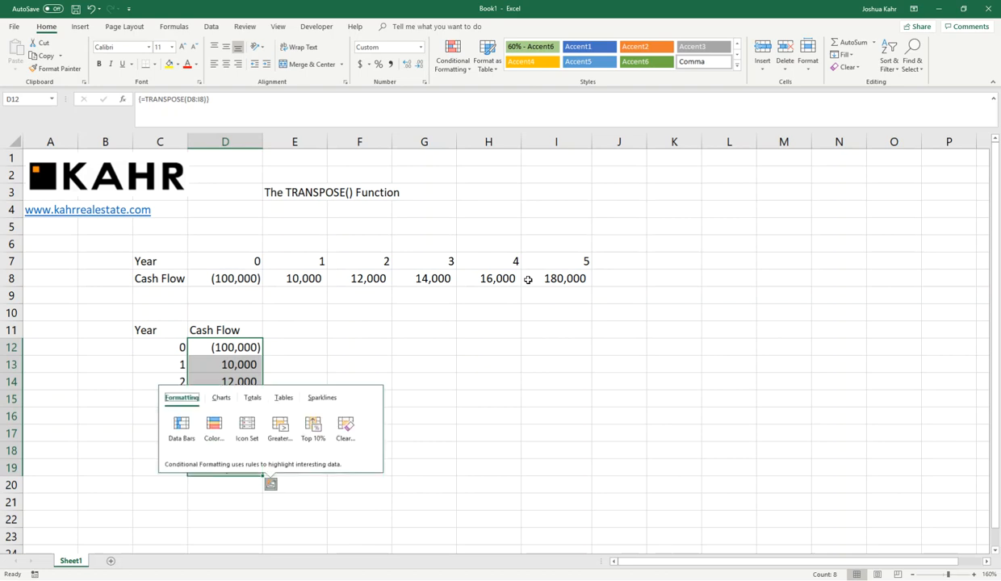
left_click(404, 358)
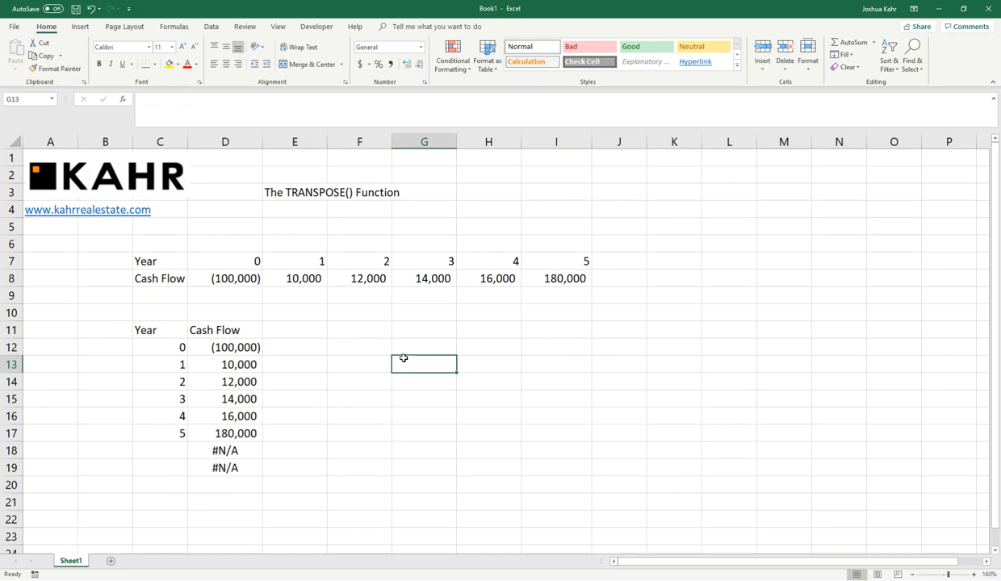
Clear the oversized array formula from D12:D19
key("Left")
key("Left")
key("Left")
key("Up")
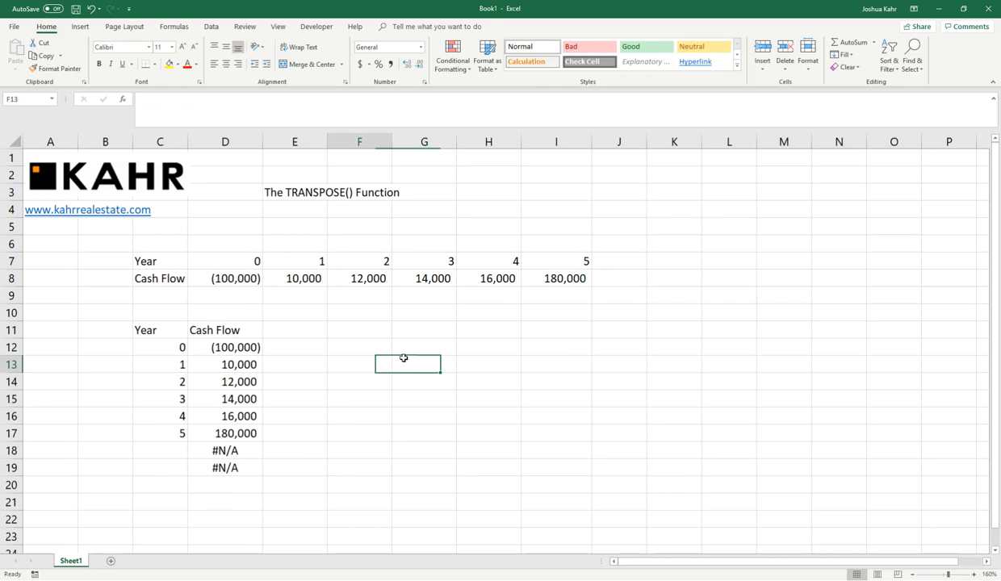
key("shift+Down")
key("shift+Down")
key("shift+Down")
key("shift+Down")
key("shift+Down")
key("shift+Down")
key("shift+Down")
key("Delete")
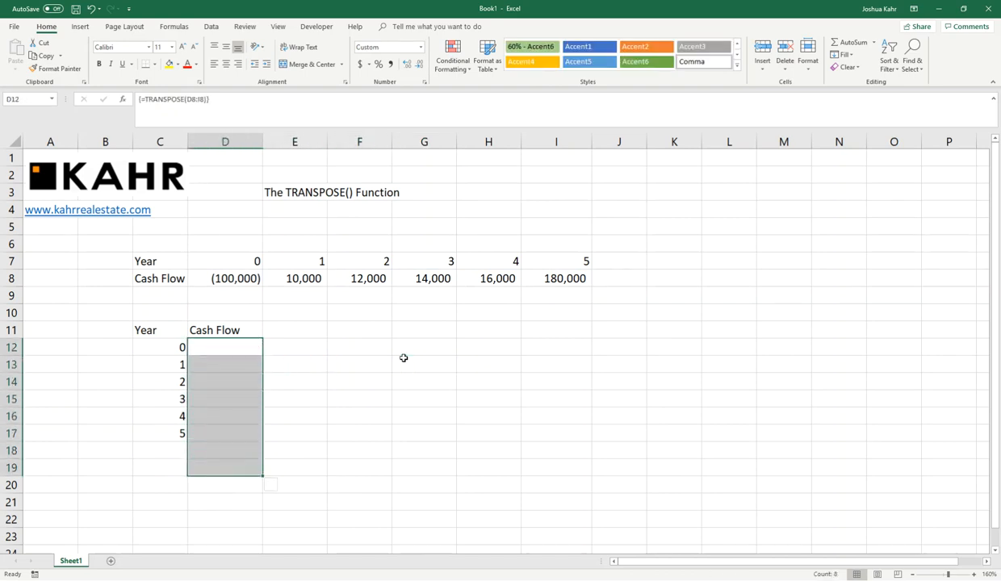
Enter =transpose(D8:I8) as an array formula across exactly the six Cash Flow cells D12:D17
key("Up")
key("Down")
key("shift+Down")
key("shift+Down")
key("shift+Down")
key("shift+Down")
key("shift+Down")
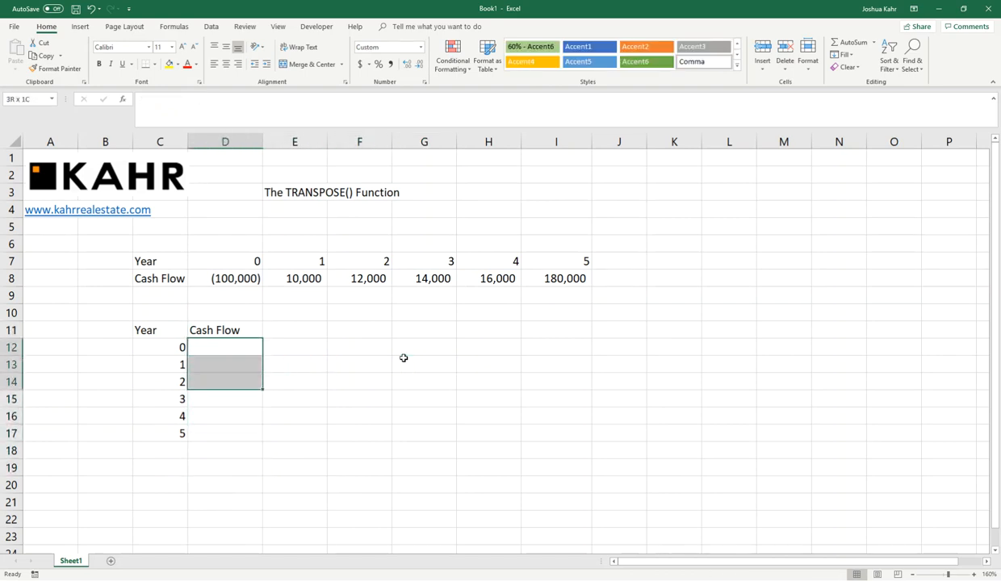
type("=tra")
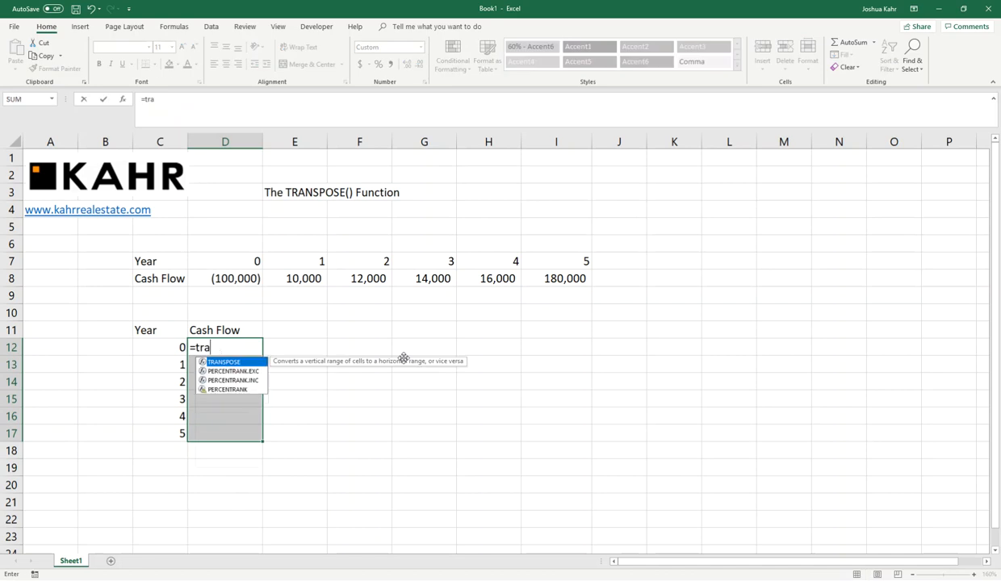
type("nspose(")
key("Up")
key("Up")
key("Up")
key("Up")
key("shift+Right")
key("shift+Right")
key("shift+Right")
key("shift+Right")
key("shift+Right")
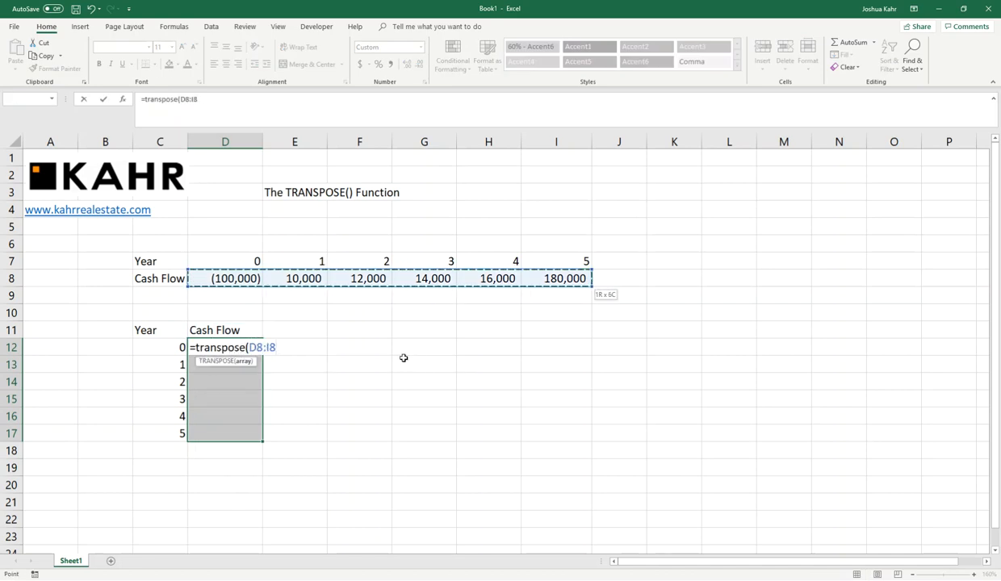
type(")")
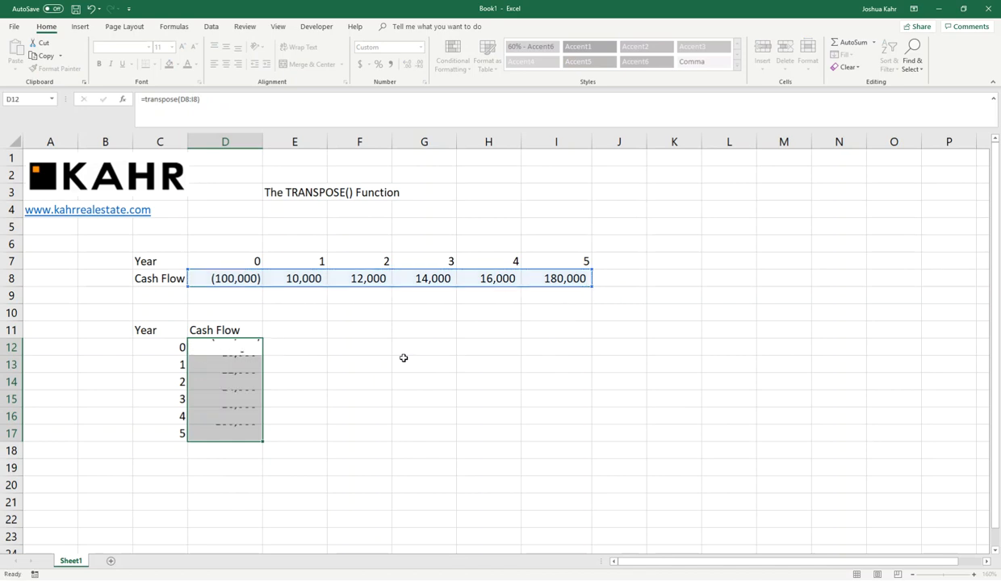
key("ctrl+shift+Return")
key("Right")
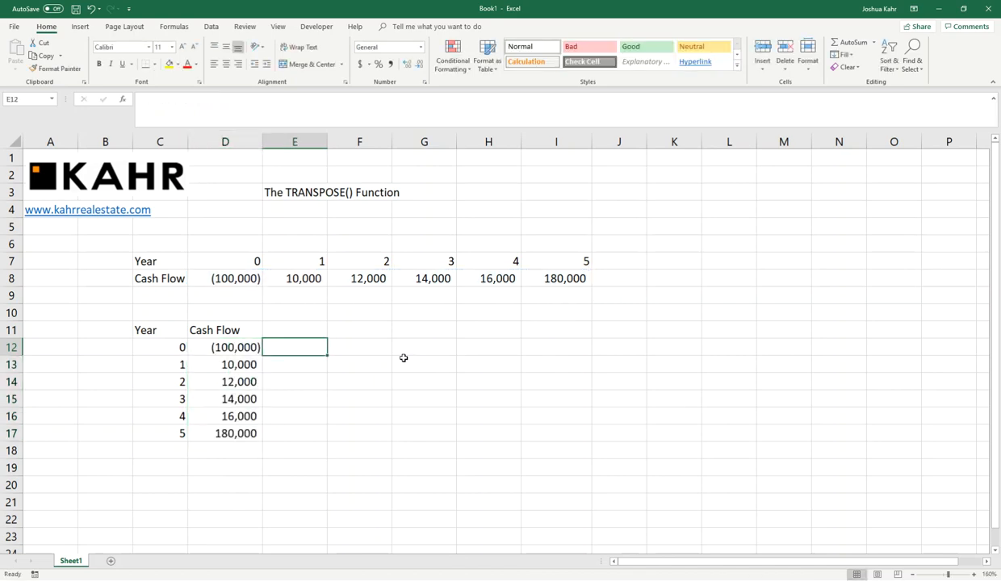
key("Left")
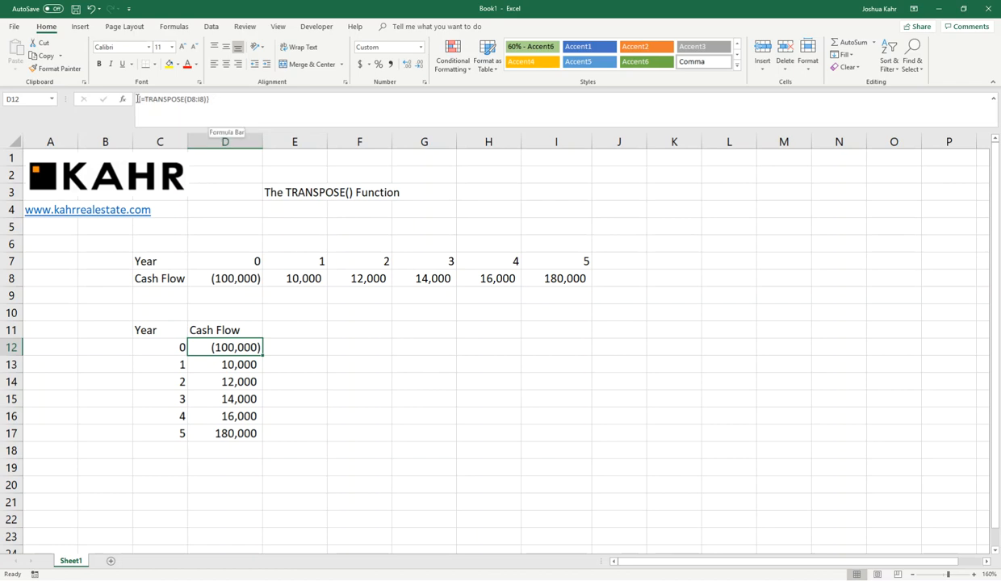
Write the formula with manually entered braces, {=transpose(D8:I8)}, in cell F12
left_click(377, 351)
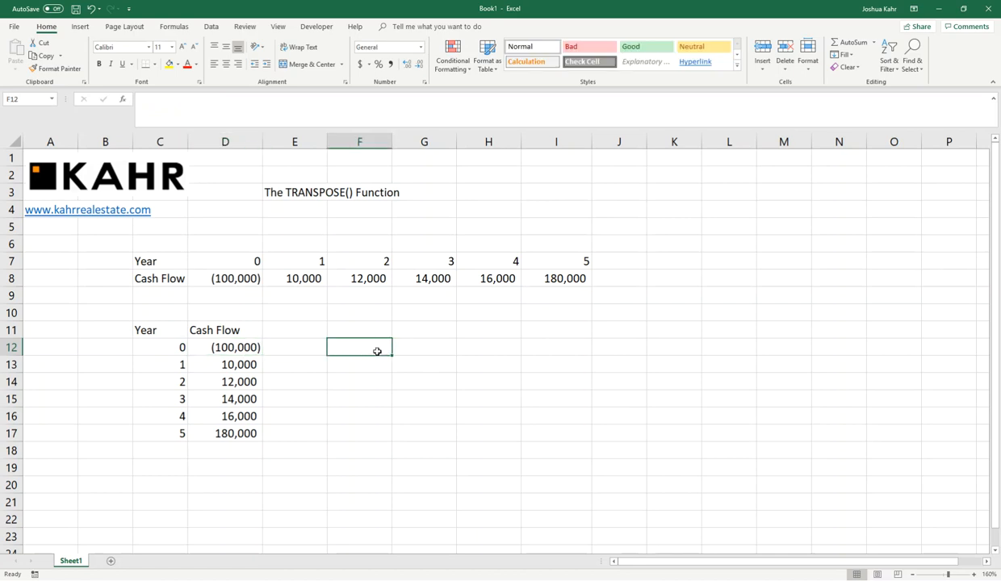
type("{=trans")
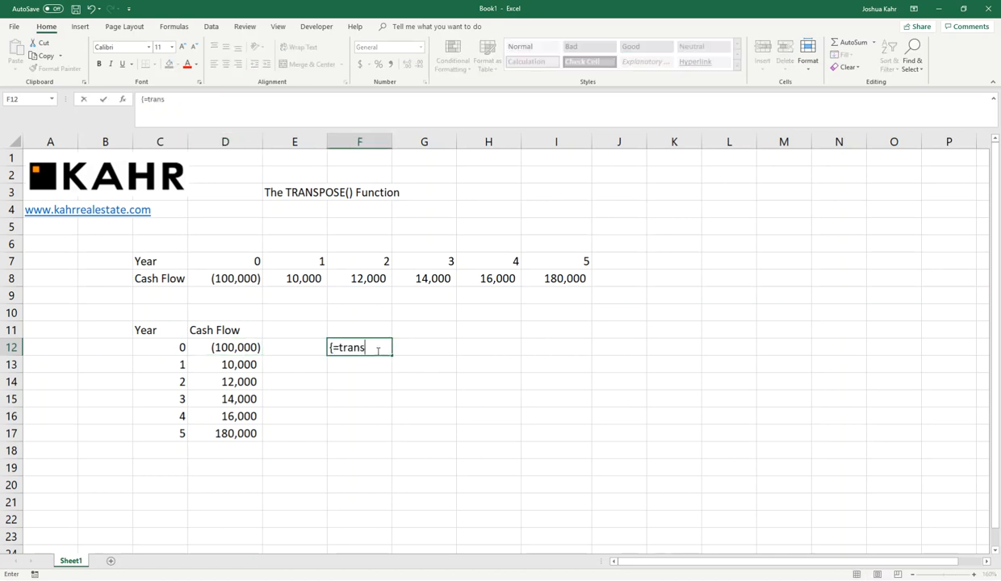
type("pose(D8:I")
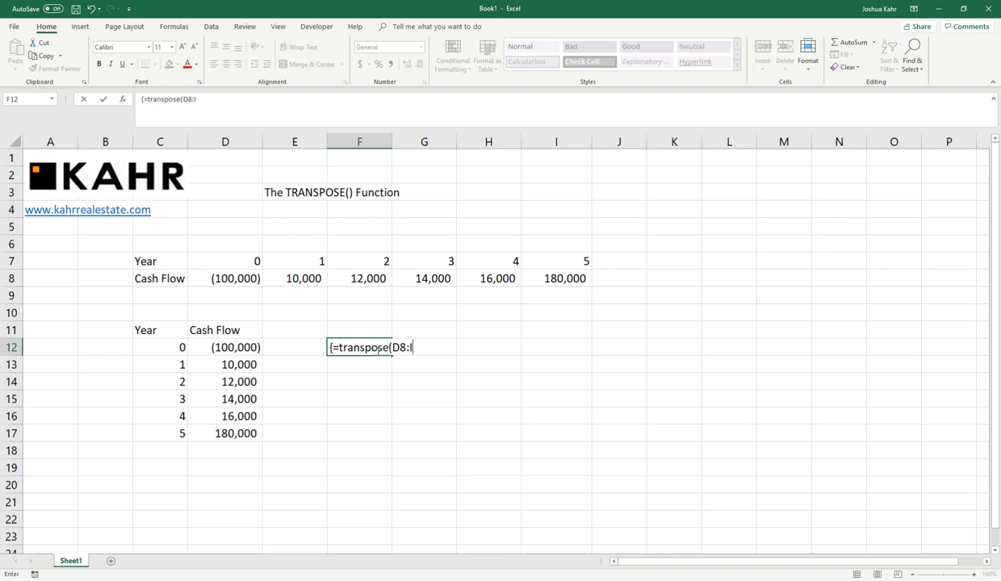
type("8)}")
key("Left")
key("Left")
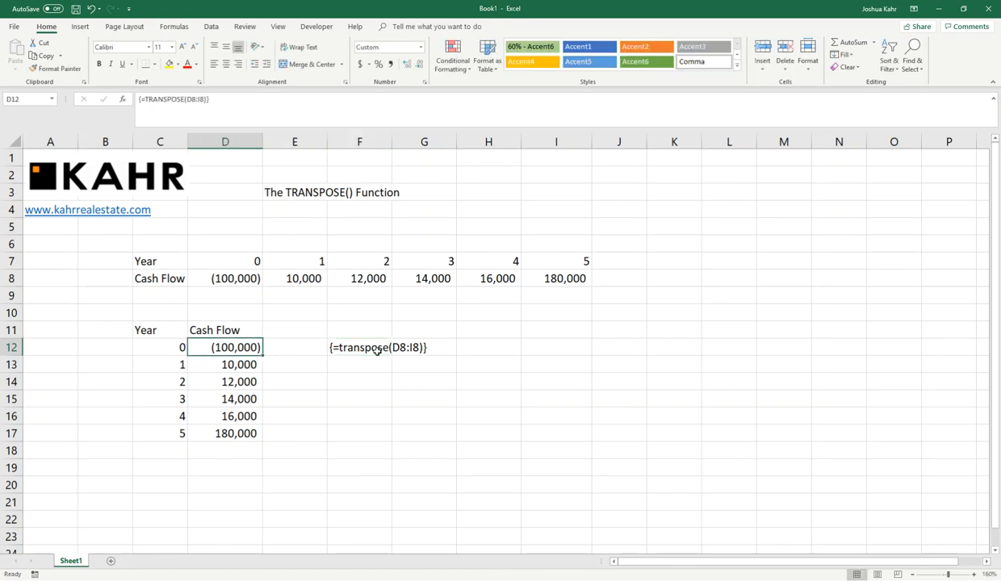
Try to delete only cell D12 from the transposed array
key("Down")
key("Down")
key("Down")
key("Up")
key("Up")
key("Up")
key("Delete")
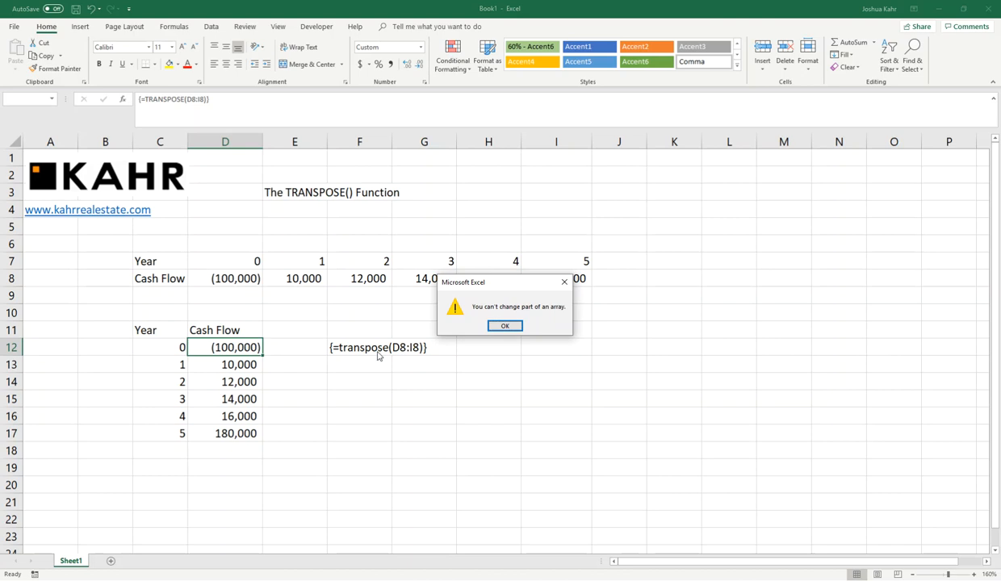
left_click(505, 326)
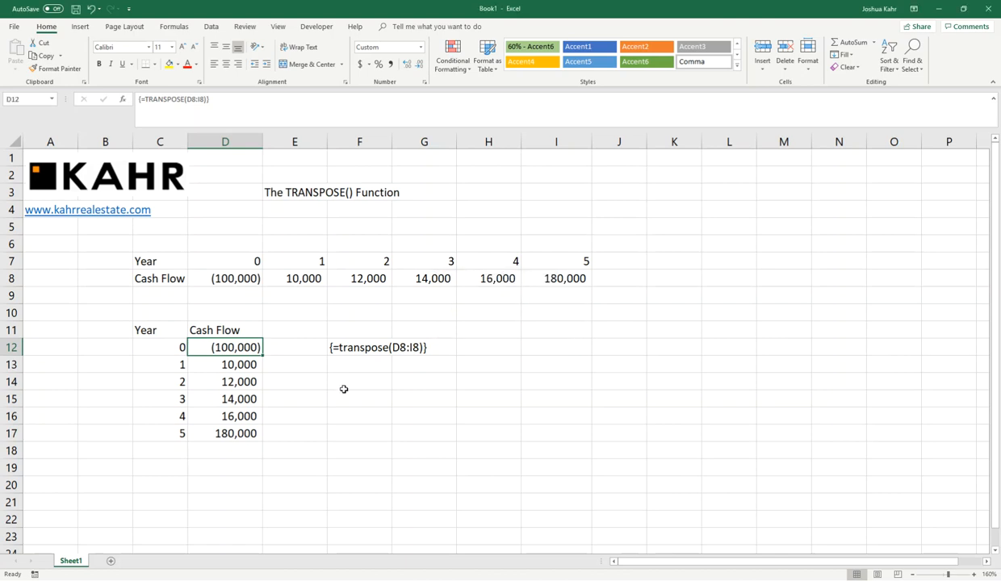
key("Escape")
Try to delete the entire row 14, which runs through the transposed array
left_click(347, 384)
left_click(17, 384)
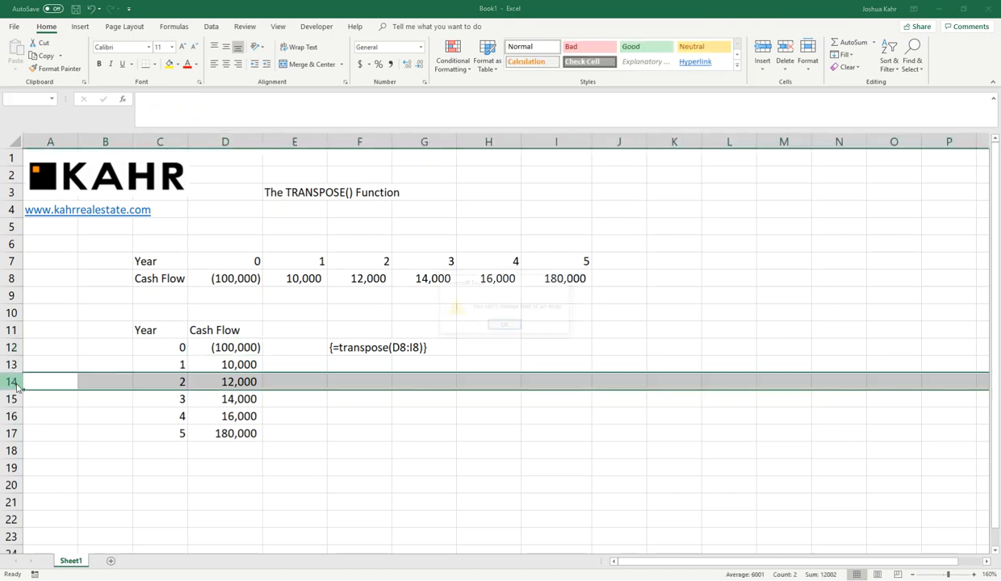
key("ctrl+minus")
left_click(505, 326)
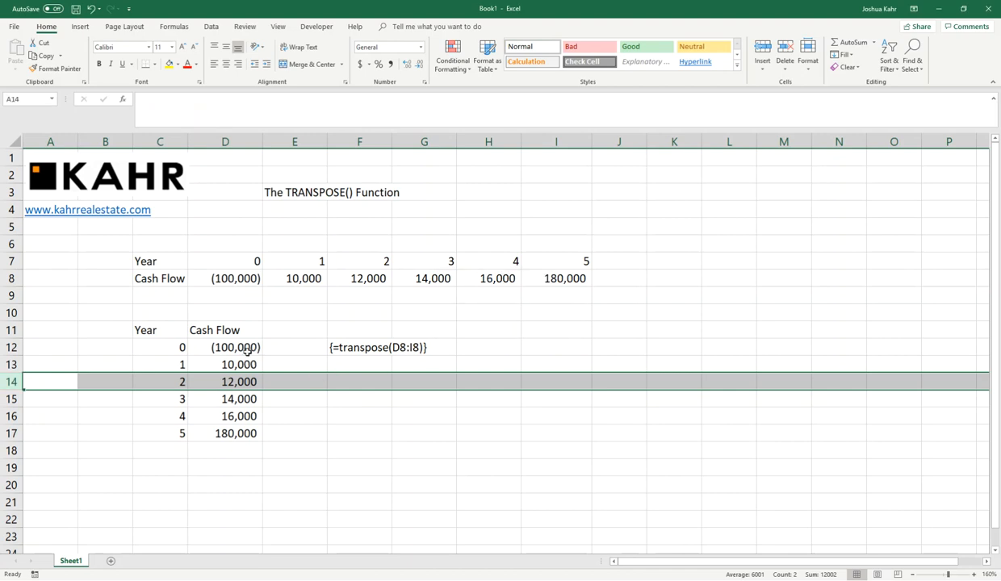
Clear the whole transposed array D12:D17 at once
left_click_drag(257, 348, 257, 434)
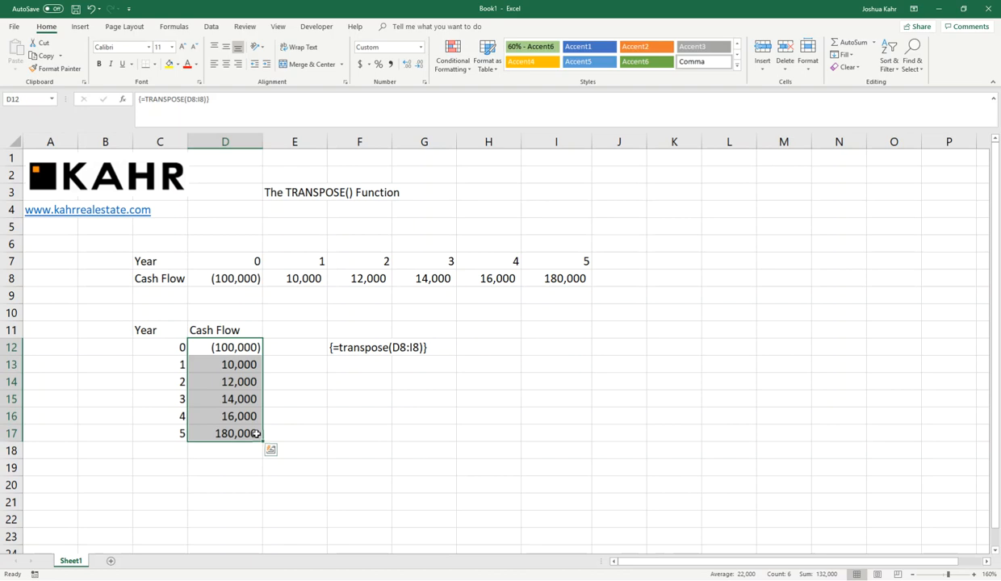
key("Delete")
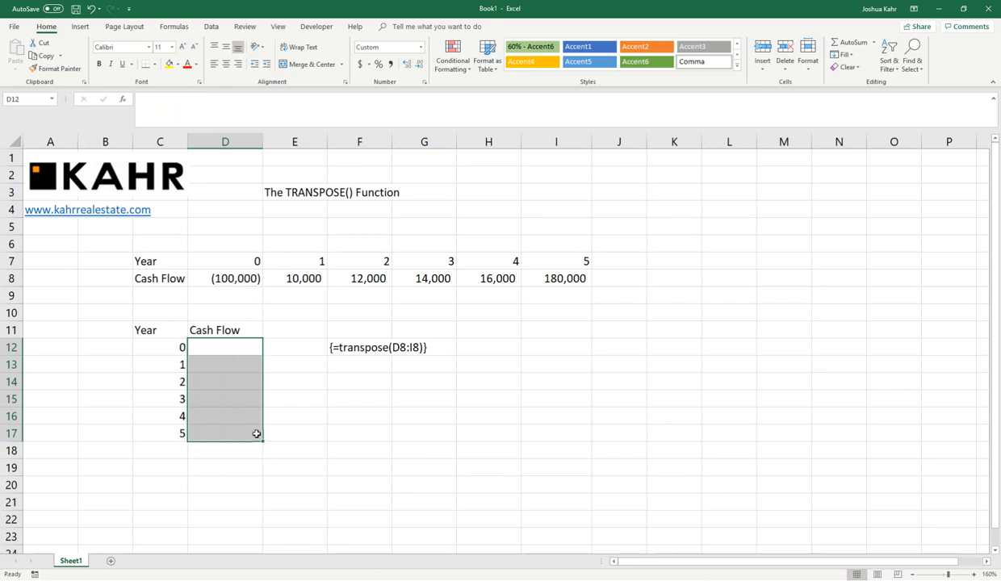